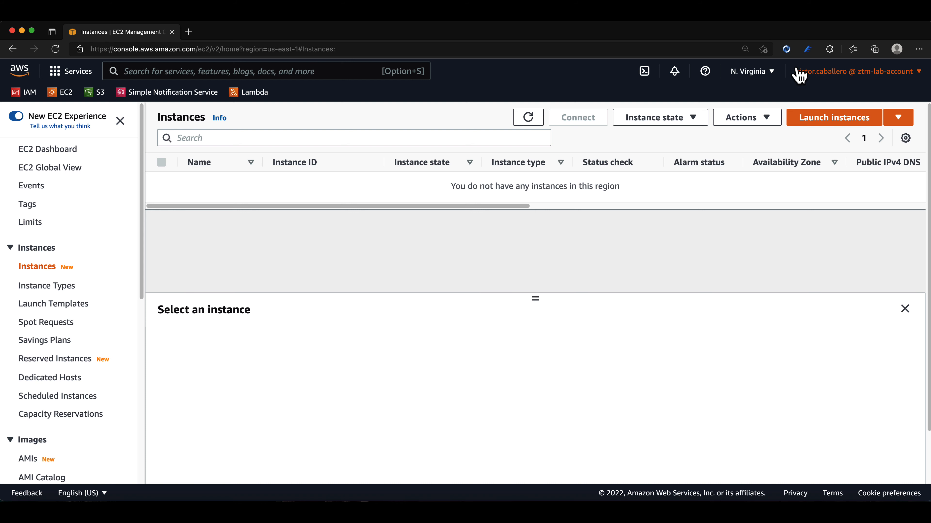
Step: Start launching an instance in N. Virginia with the Amazon Linux 2 AMI (HVM) Kernel 5.10, 64-bit x86, and the t2.micro type
click(751, 72)
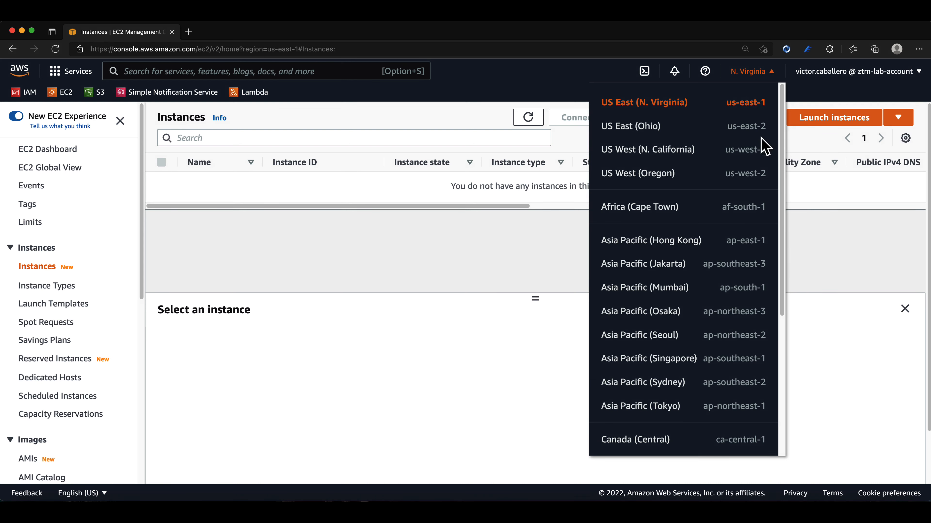
click(815, 248)
click(826, 122)
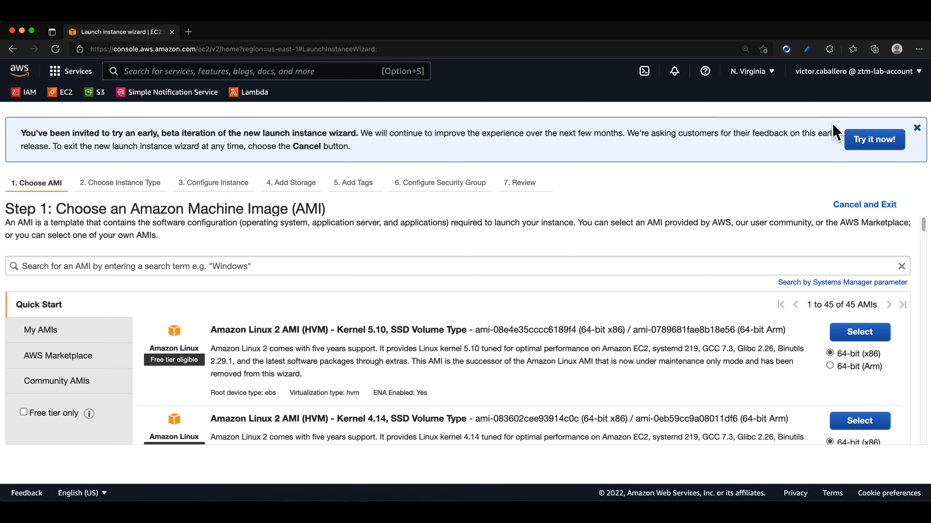
click(916, 128)
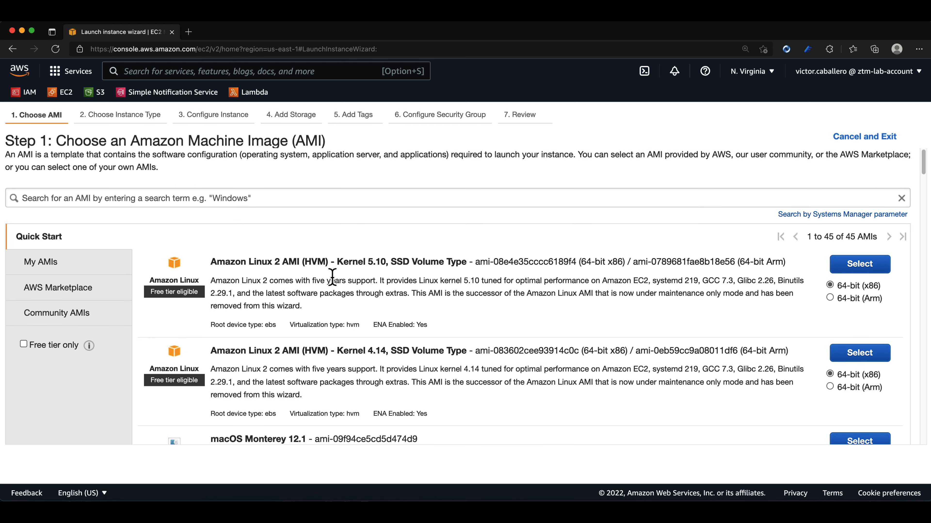
drag(201, 266, 304, 261)
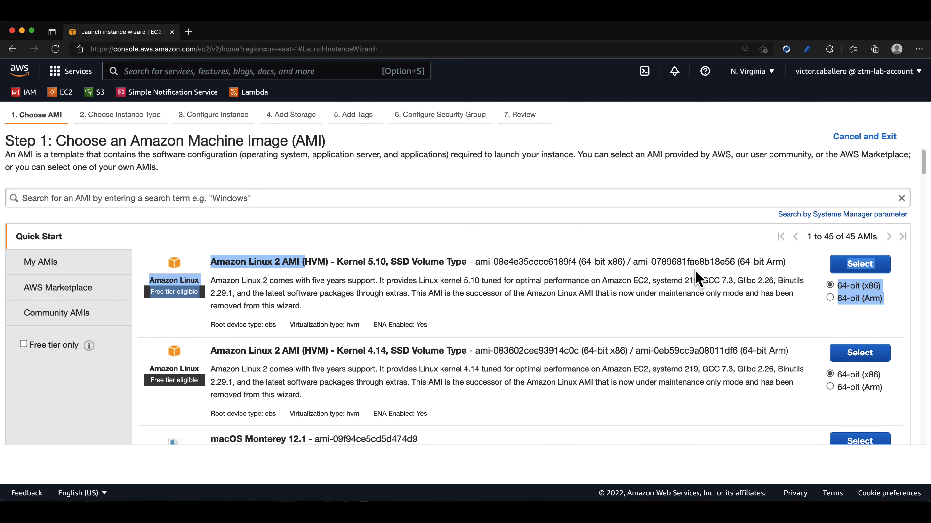
click(862, 261)
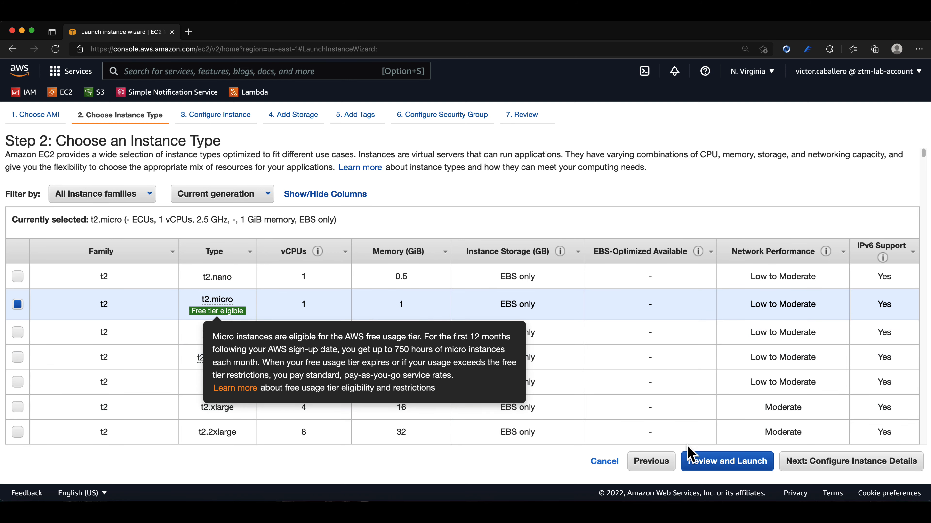
click(788, 471)
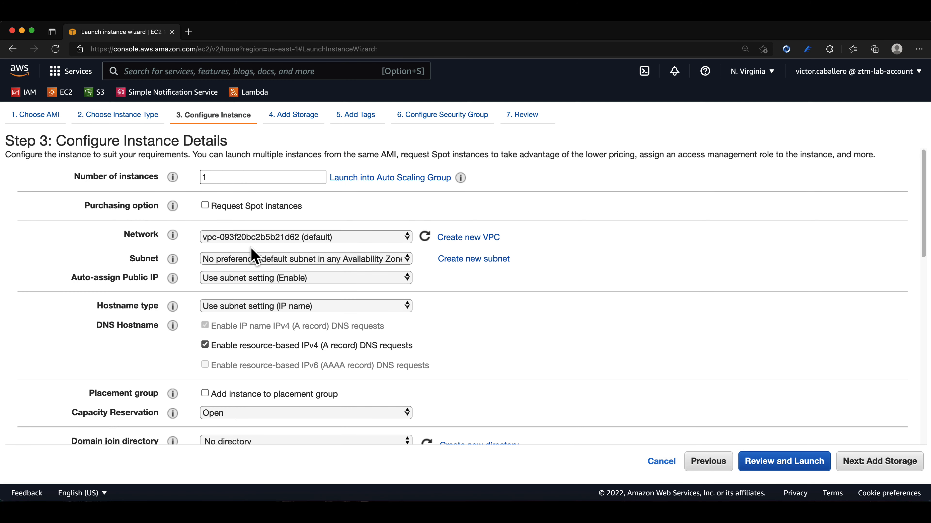
Step: Copy the entire North Virginia.sh script from Visual Studio Code and paste it as the instance's user data text
scroll(256, 261, down, 10)
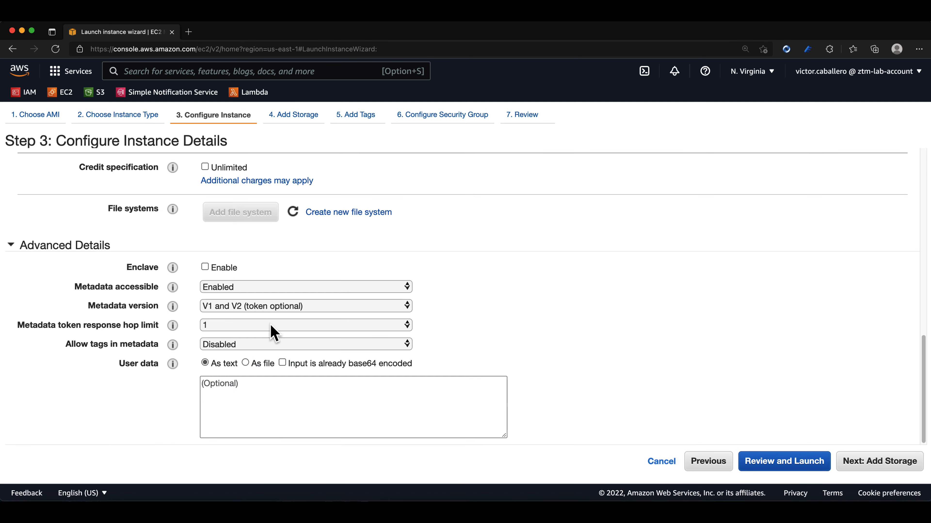
click(277, 513)
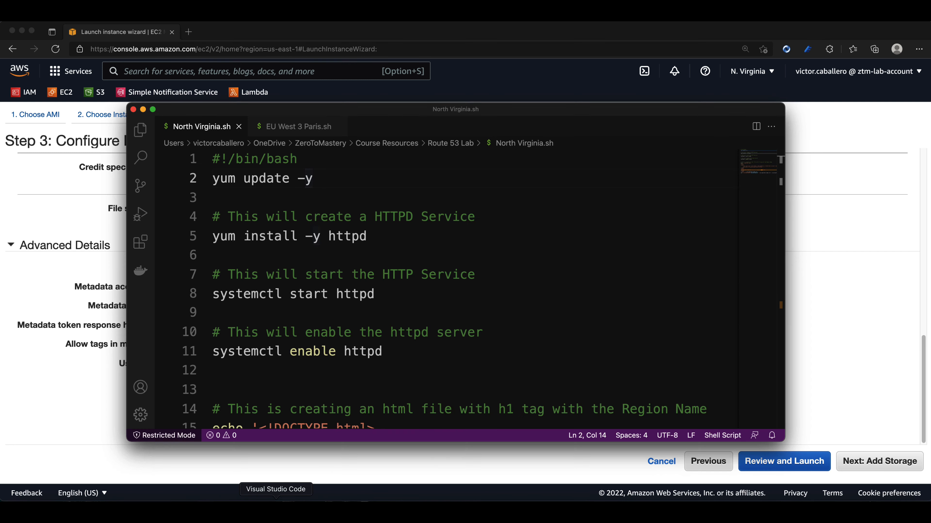
click(413, 322)
key(super+a)
key(super+c)
click(85, 410)
click(211, 391)
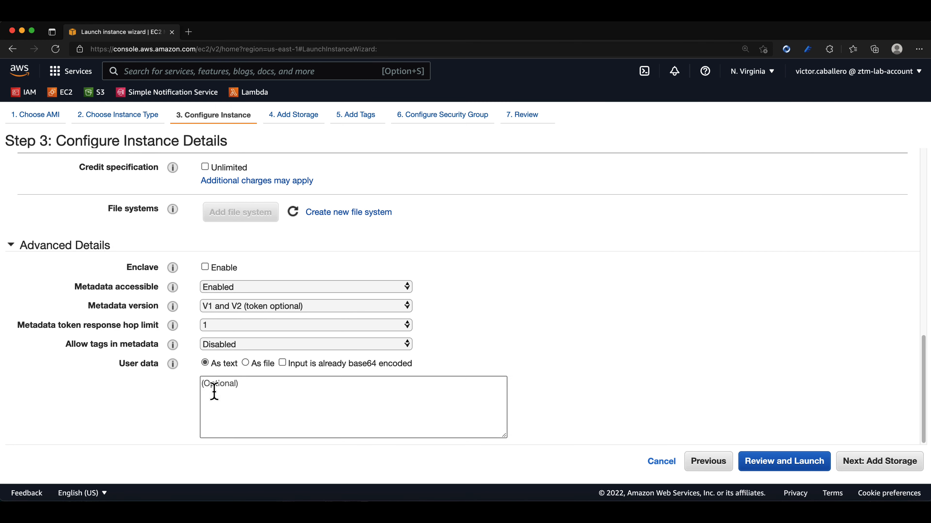
key(super+v)
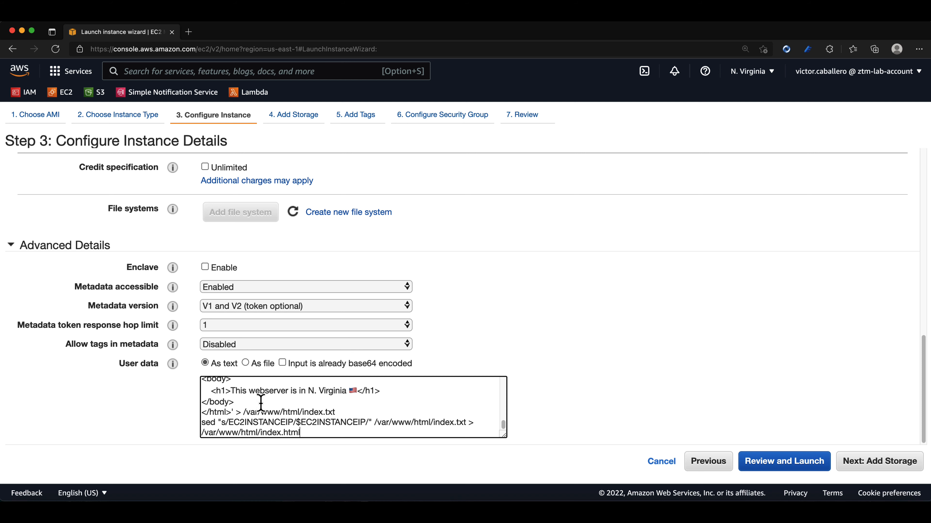
scroll(261, 403, up, 10)
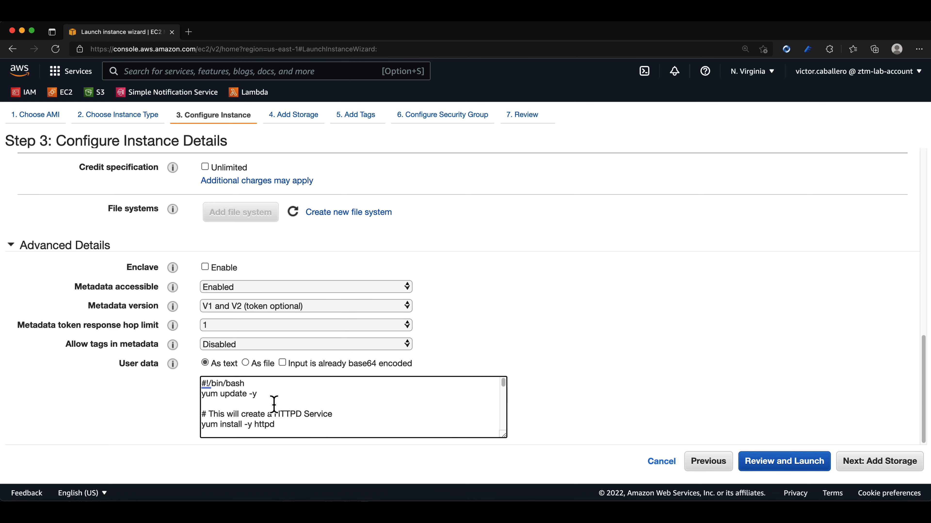
scroll(279, 404, up, 2)
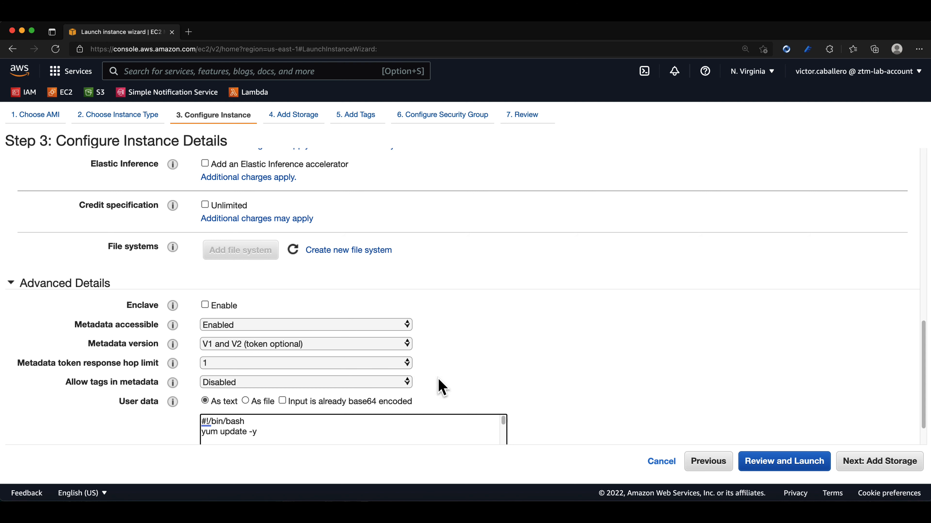
Step: Assign the existing EC2-Lab security group to the instance and proceed to the launch review
click(458, 113)
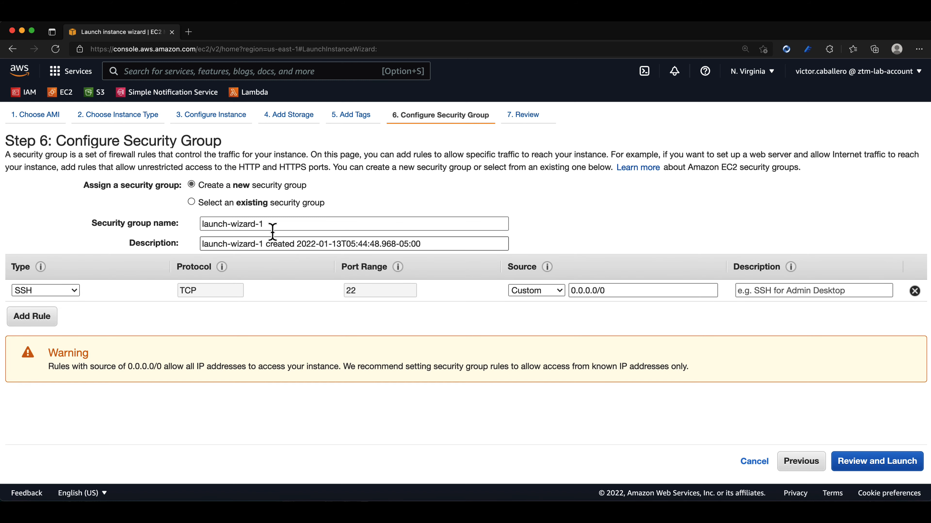
click(254, 203)
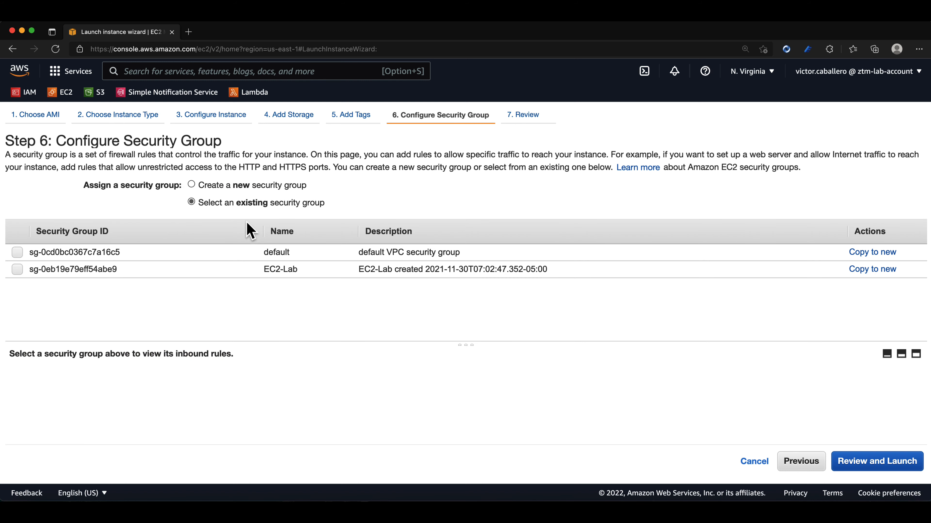
click(65, 269)
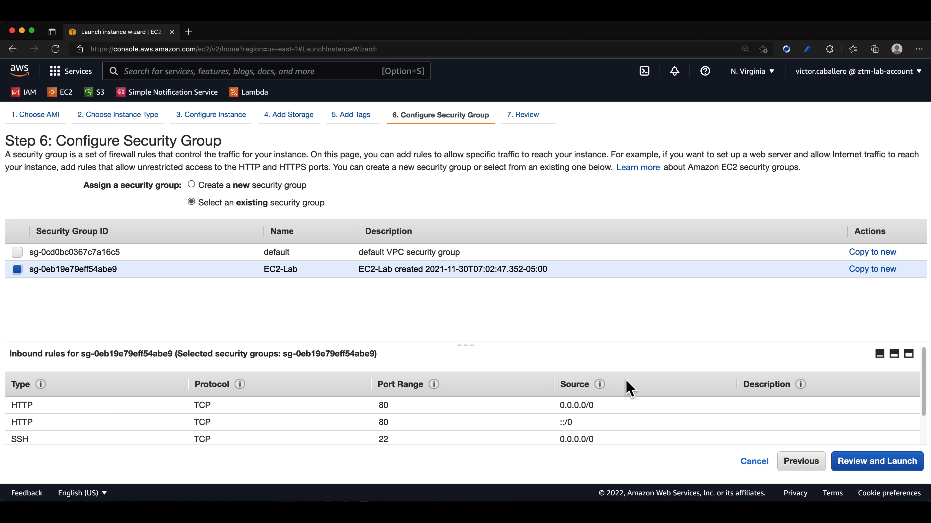
click(862, 462)
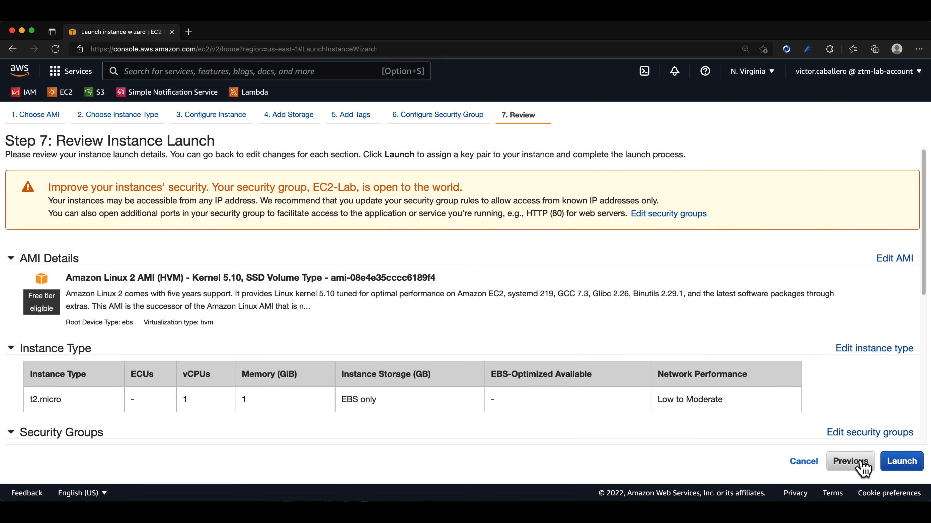
Step: Launch the instance with the existing EC2-Lab key pair, acknowledging access to the private key file, and open the instances list
click(902, 464)
click(325, 364)
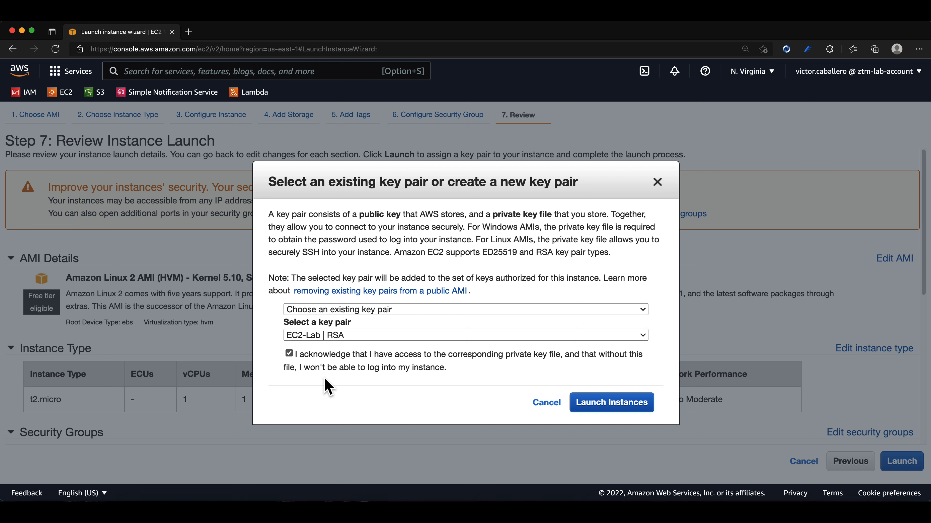
click(613, 404)
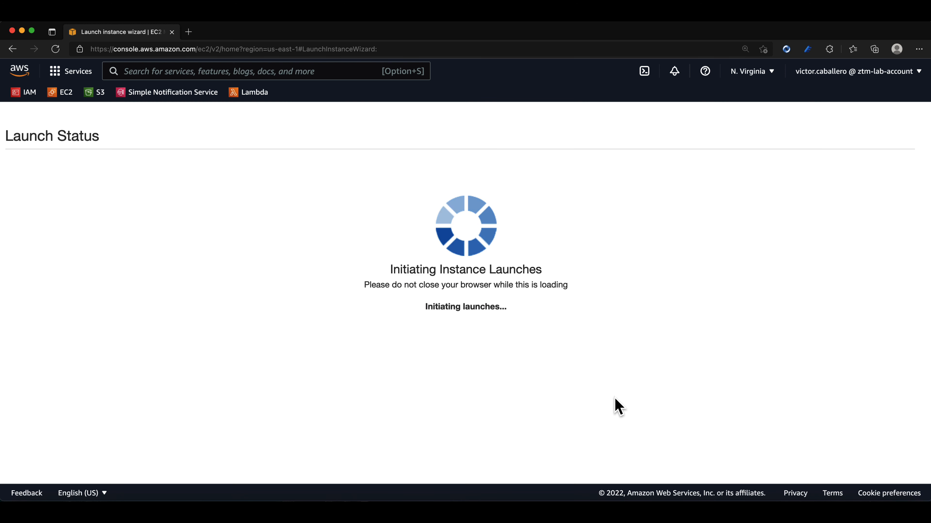
scroll(659, 401, down, 2)
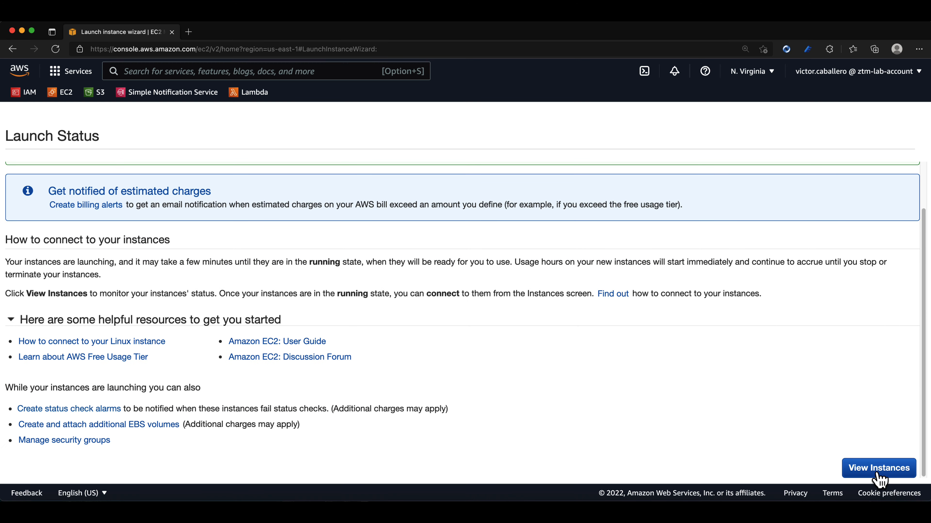
click(879, 468)
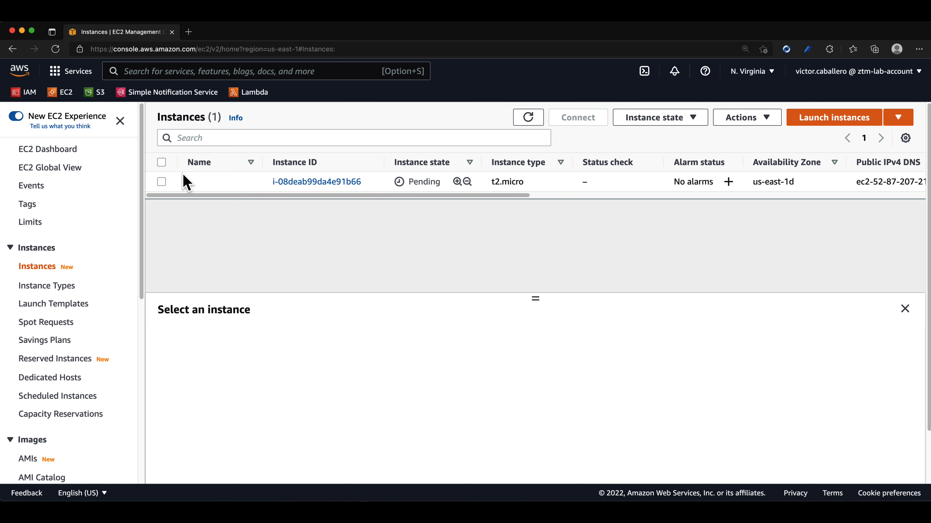
Step: Copy the new instance's public IPv4 address from its summary and load it in a new browser tab
click(161, 182)
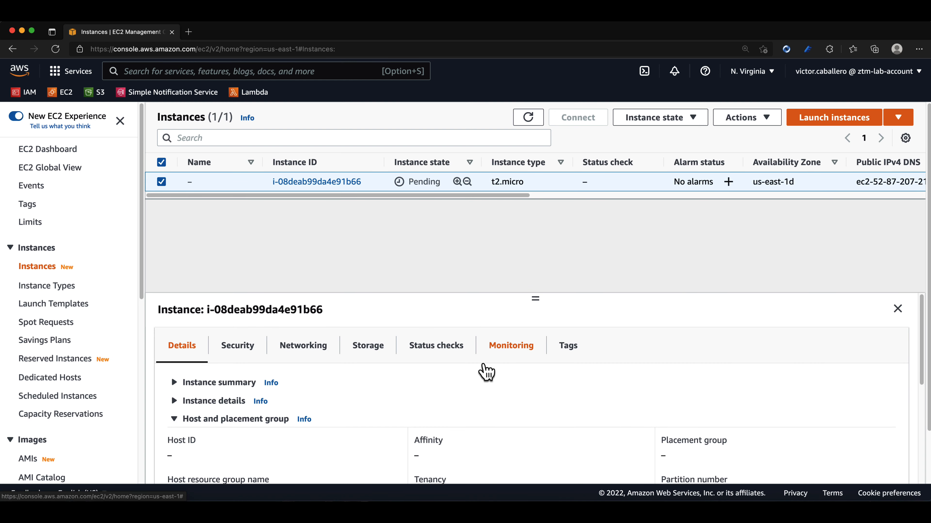
scroll(381, 385, down, 1)
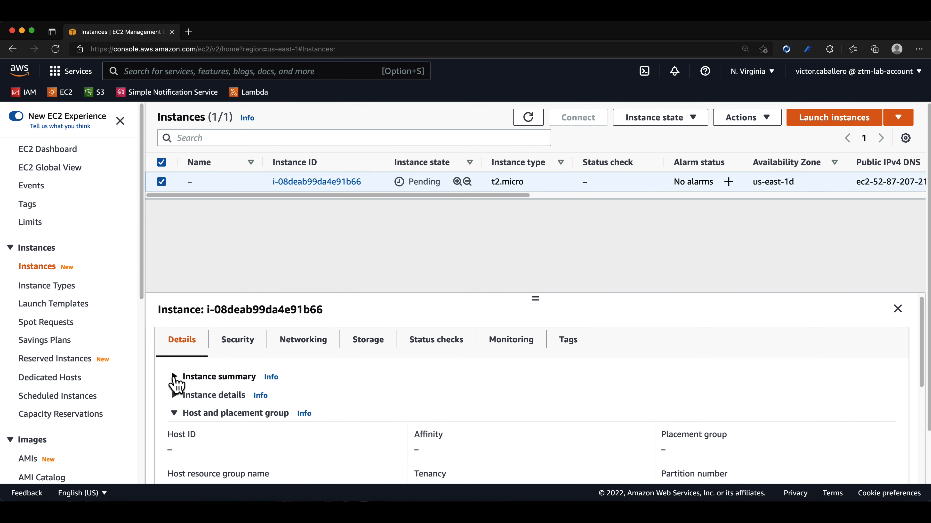
click(188, 377)
click(421, 416)
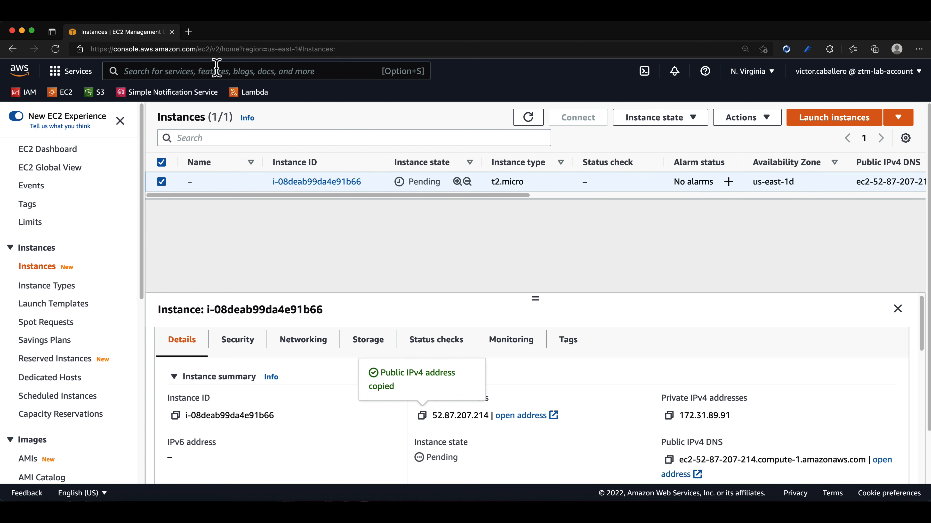
click(184, 33)
key(super+v)
key(Return)
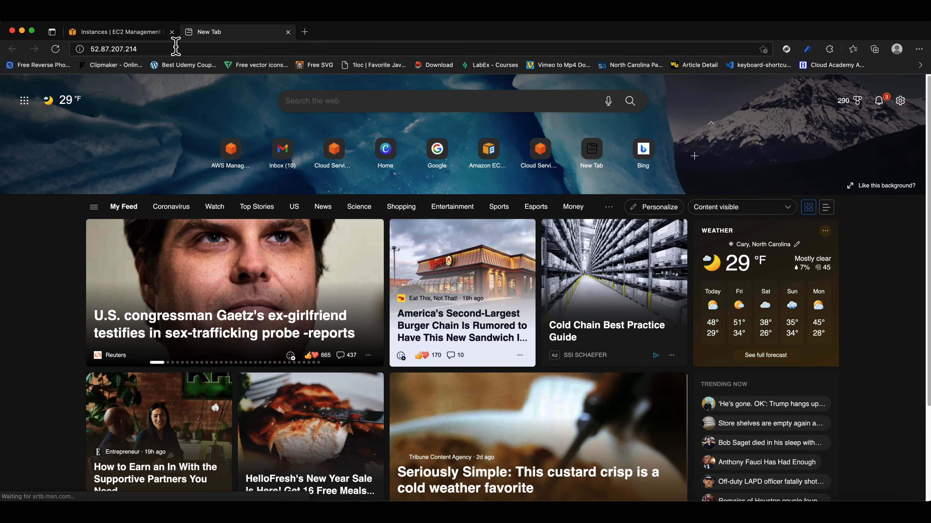
Step: Return to the EC2 instances page and switch the console region to Europe (Paris), eu-west-3
click(146, 35)
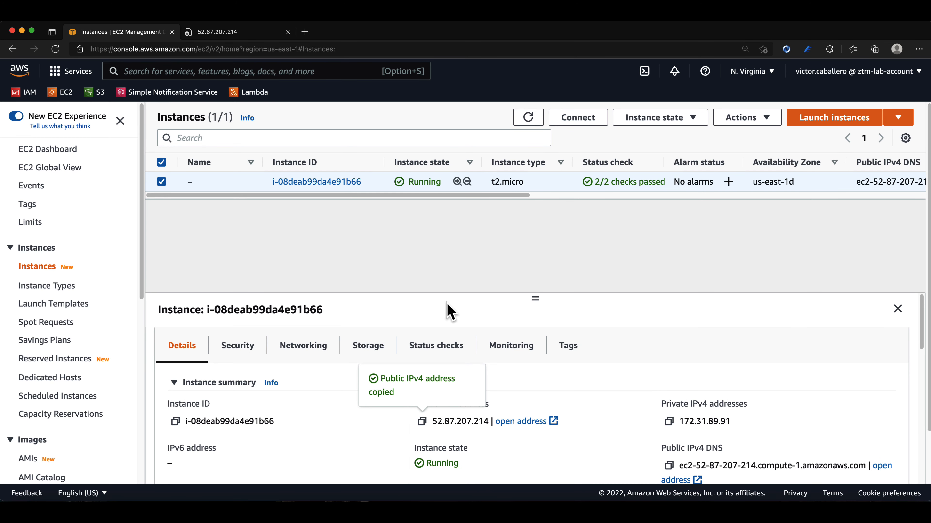
click(749, 72)
scroll(673, 253, down, 5)
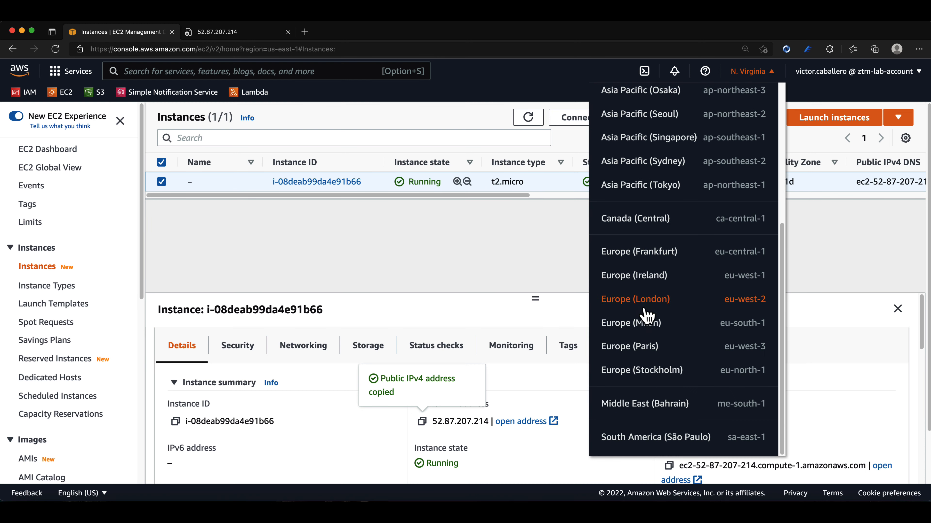
click(631, 348)
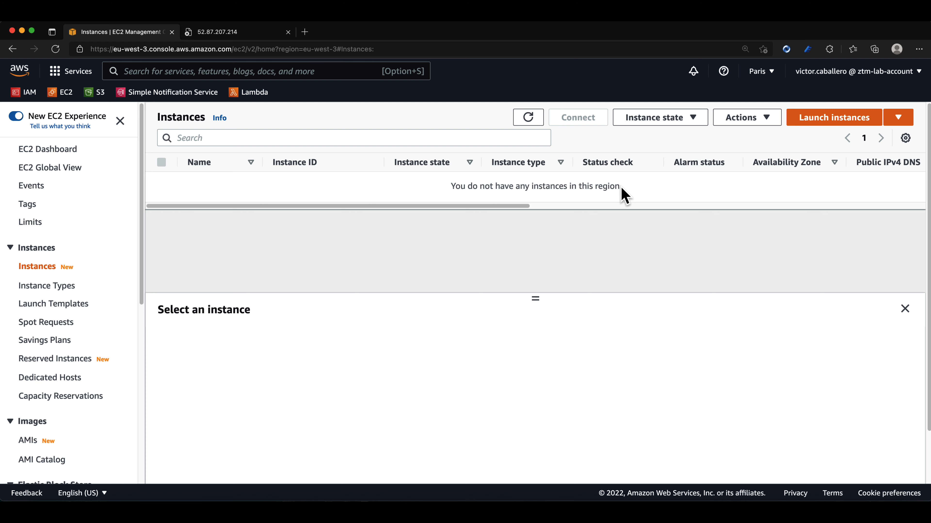
Step: Start launching a Paris instance with the Amazon Linux 2 AMI (HVM) Kernel 5.10, 64-bit x86, and the t2.micro type
click(849, 119)
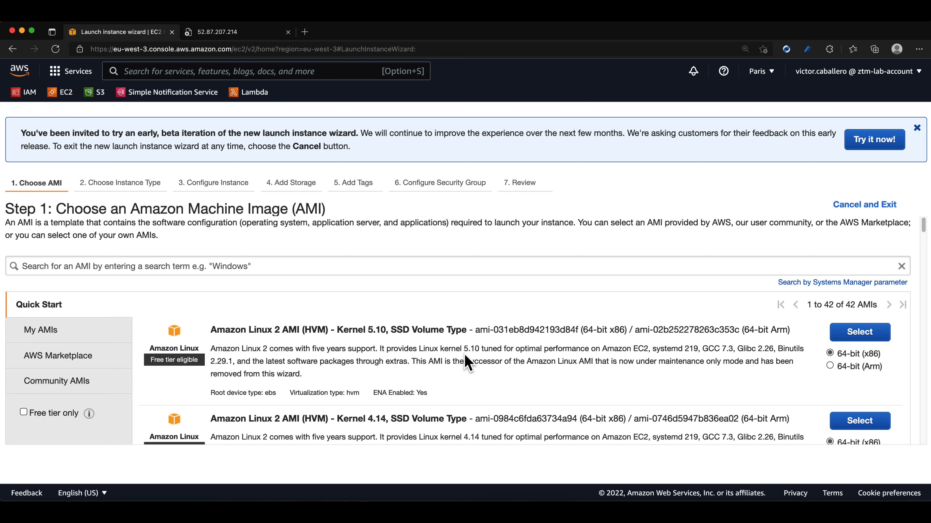
click(856, 337)
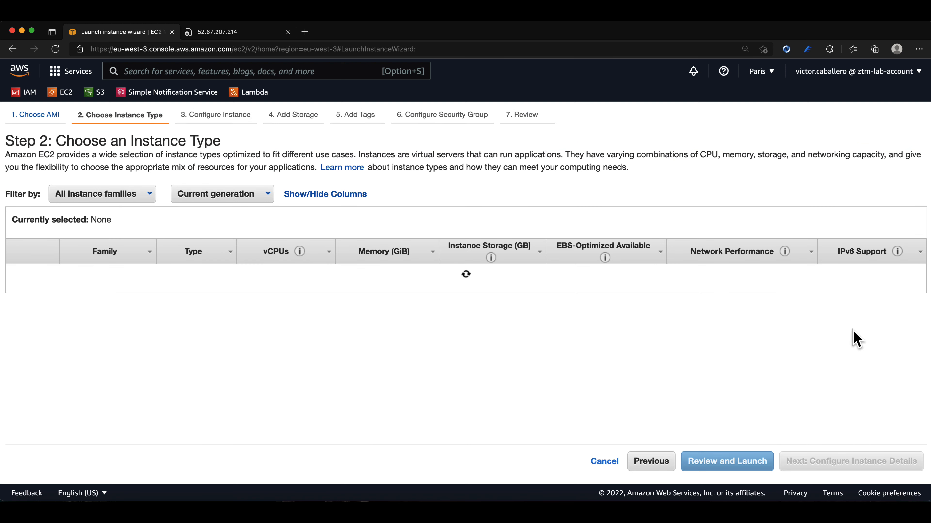
mouse_move(202, 319)
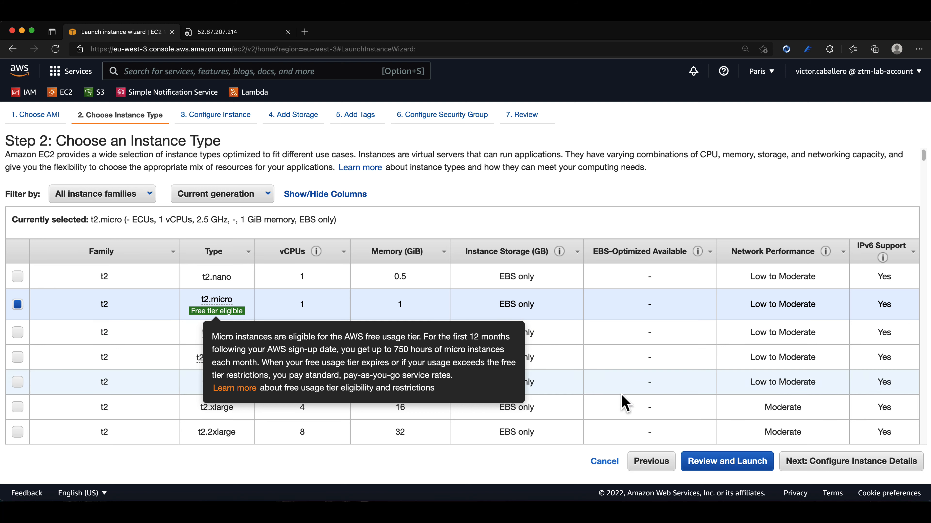
click(801, 468)
Step: Copy the full EU West 3 Paris.sh script from Visual Studio Code into the Paris instance's user data
scroll(432, 362, down, 10)
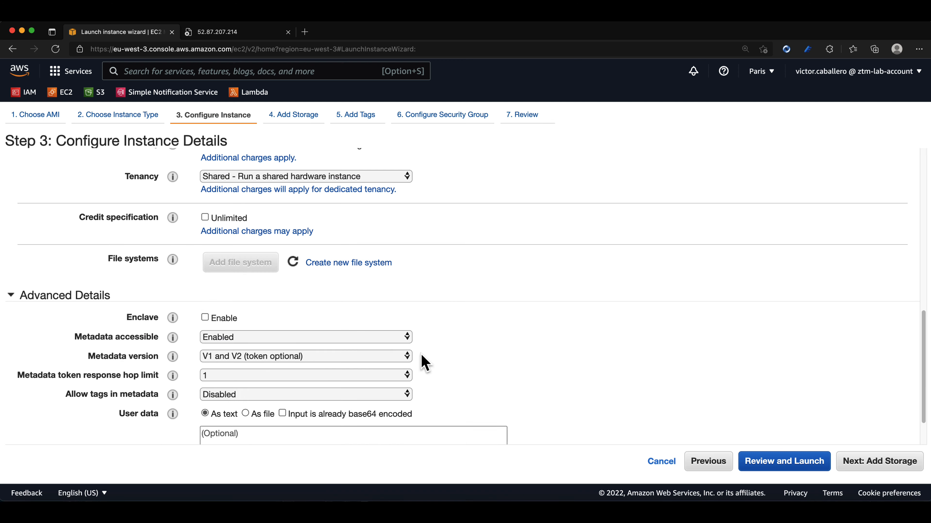
click(285, 388)
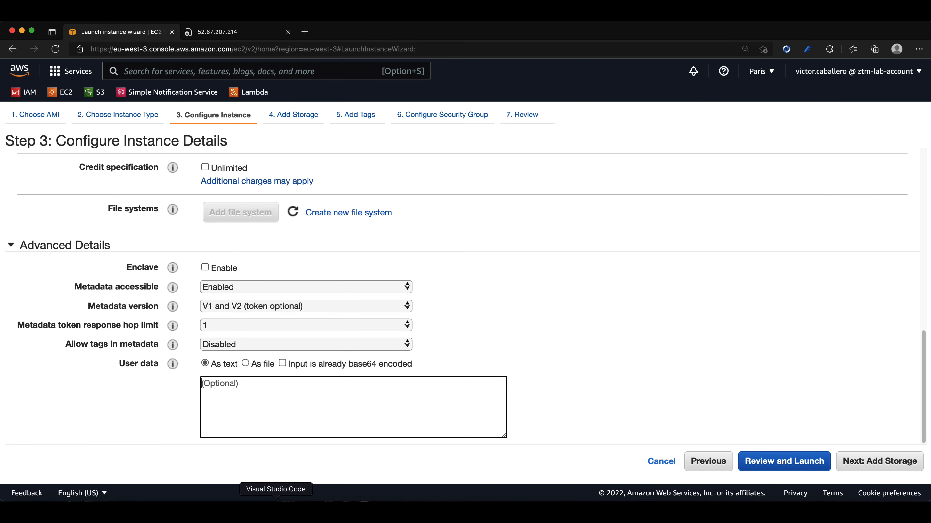
click(276, 512)
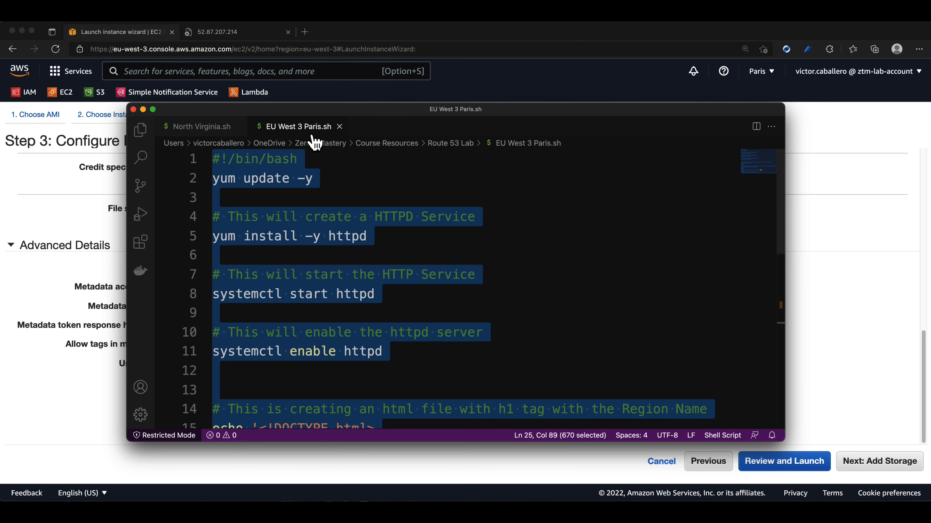
click(75, 406)
click(276, 399)
key(super+v)
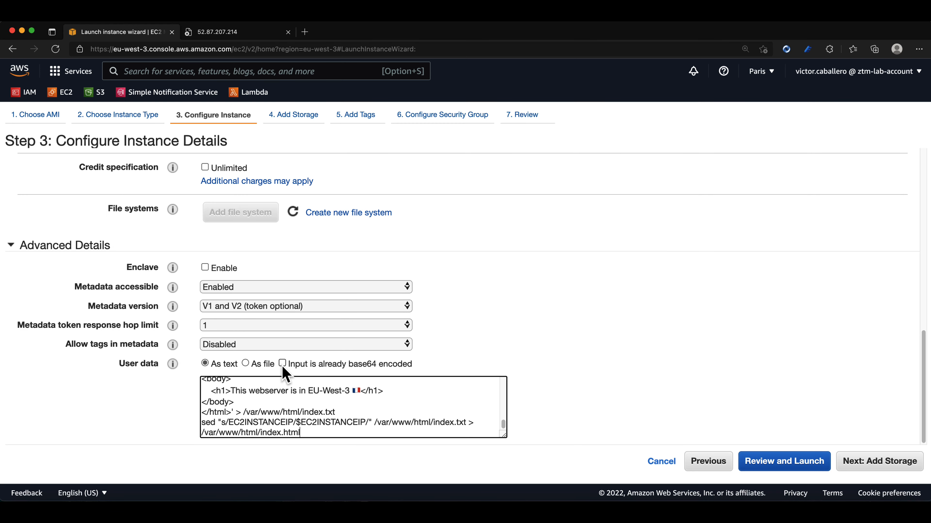
Step: Configure a new security group for the Paris instance with an HTTP rule in place of SSH and an added HTTPS rule
click(434, 117)
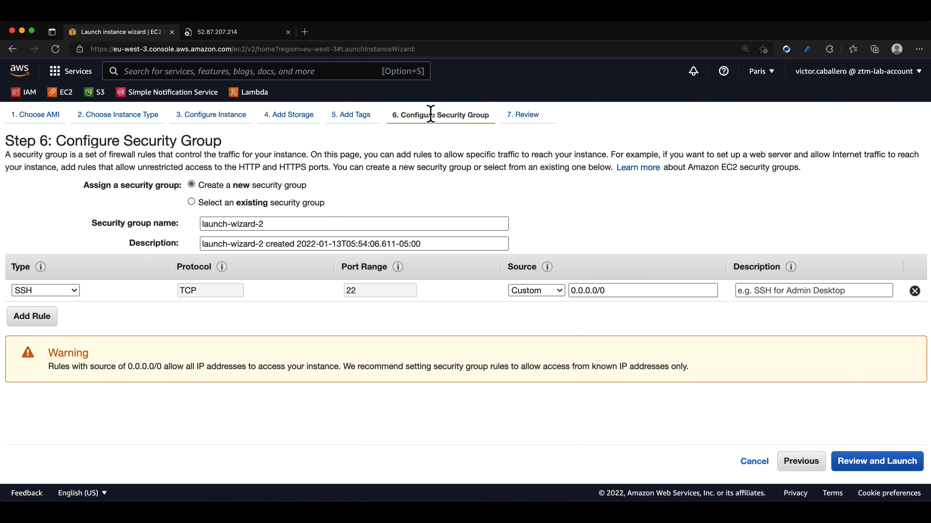
click(245, 205)
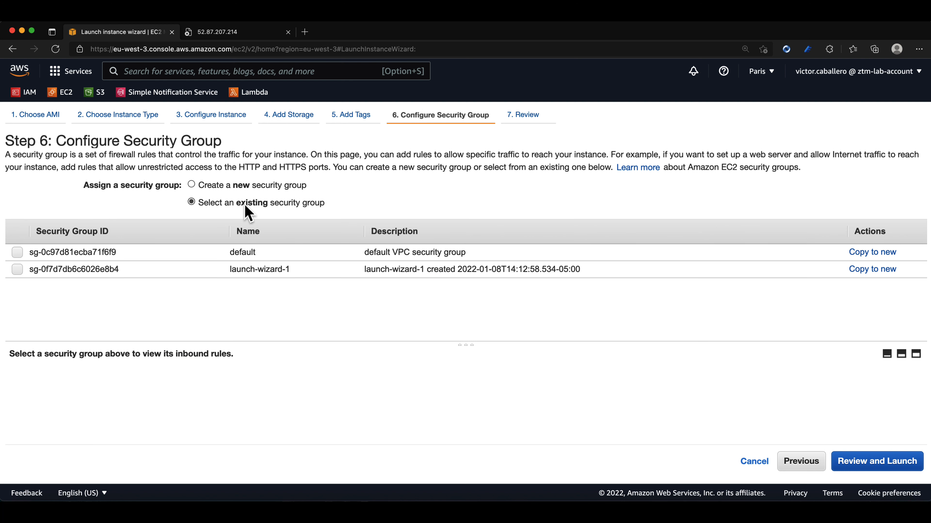
click(248, 193)
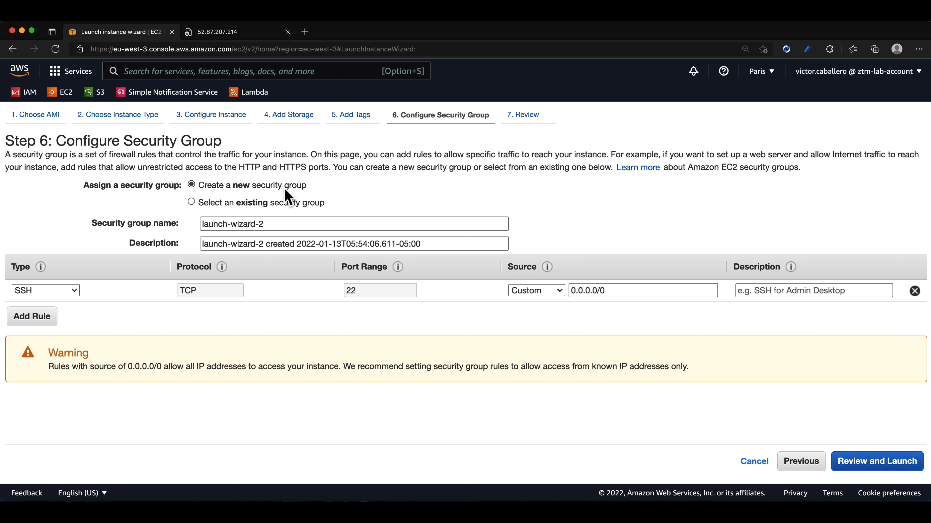
click(71, 291)
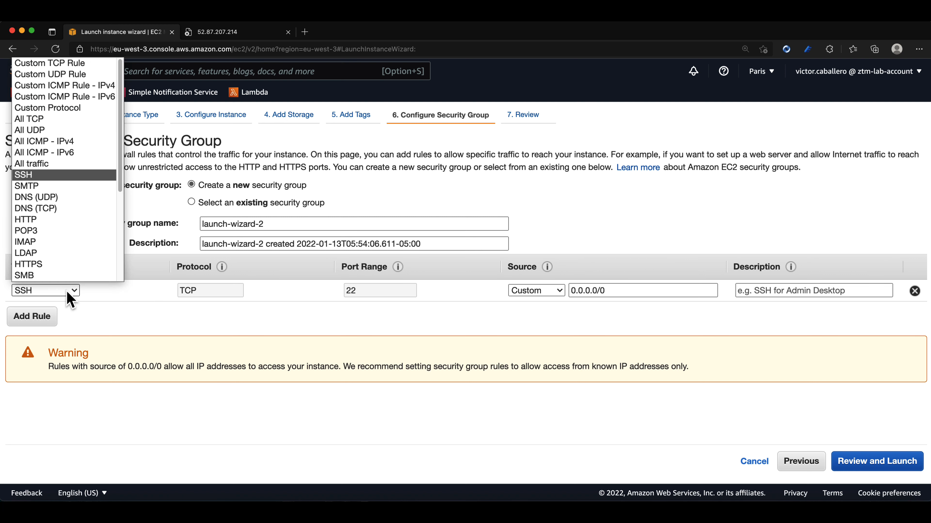
scroll(48, 266, down, 2)
click(41, 198)
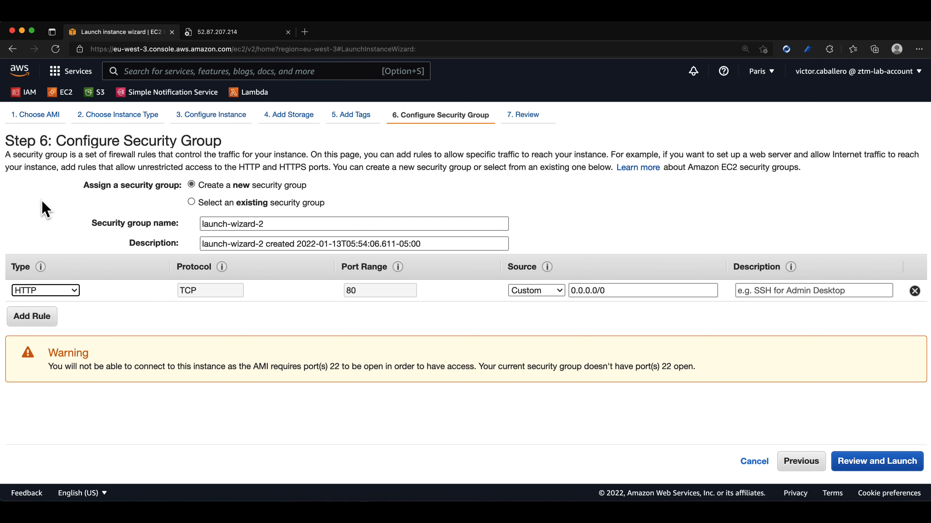
click(31, 317)
click(45, 311)
scroll(48, 279, down, 2)
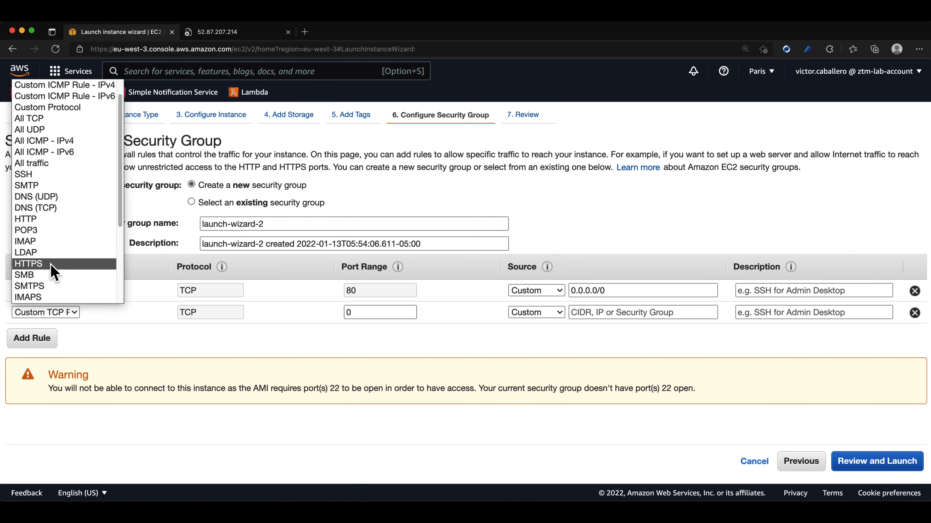
click(48, 265)
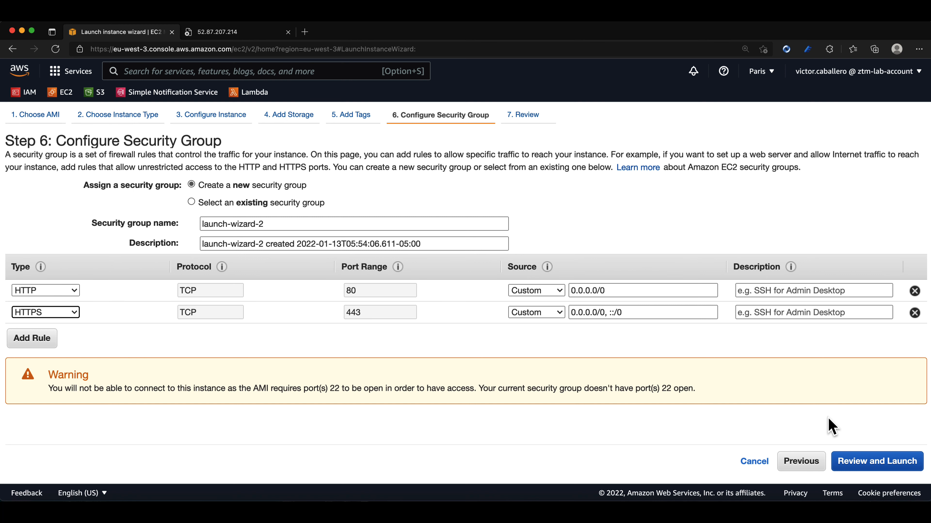
Step: Create and download a new RSA key pair named route53Lab and launch the Paris instance with it
click(857, 461)
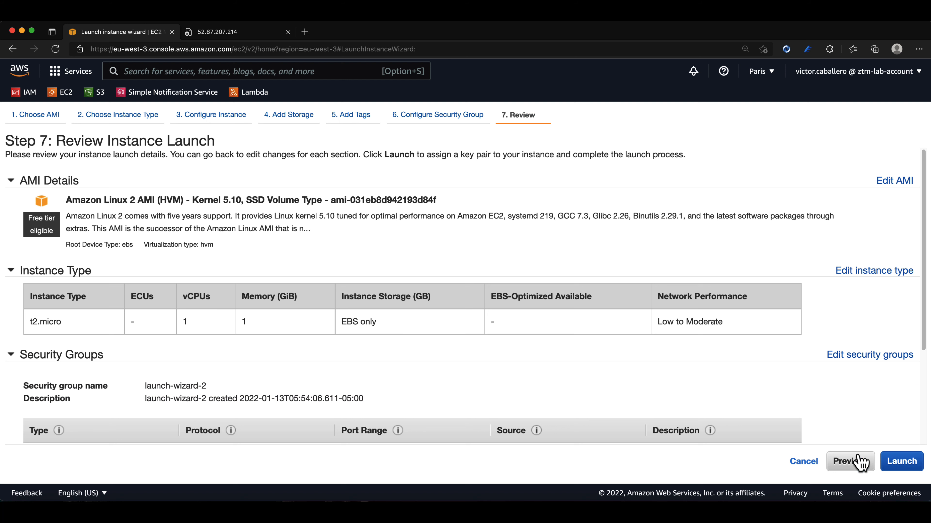
click(893, 463)
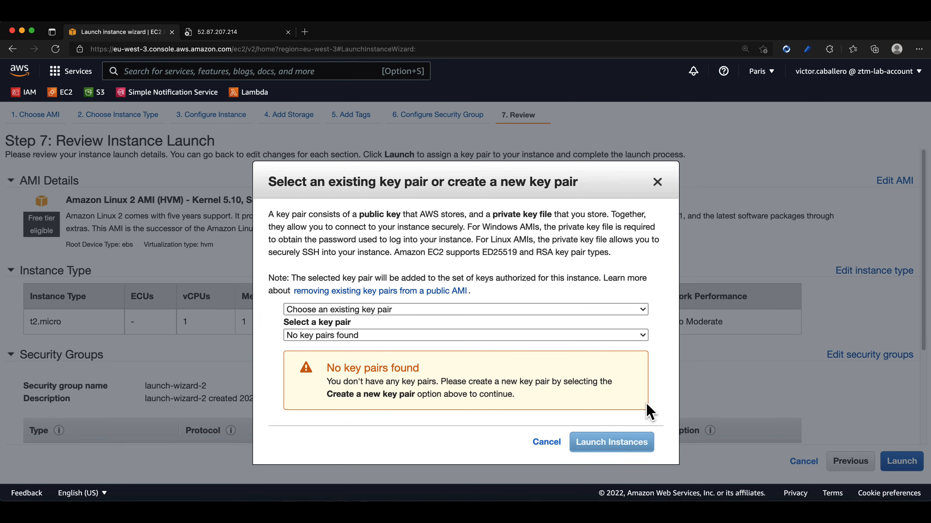
click(410, 310)
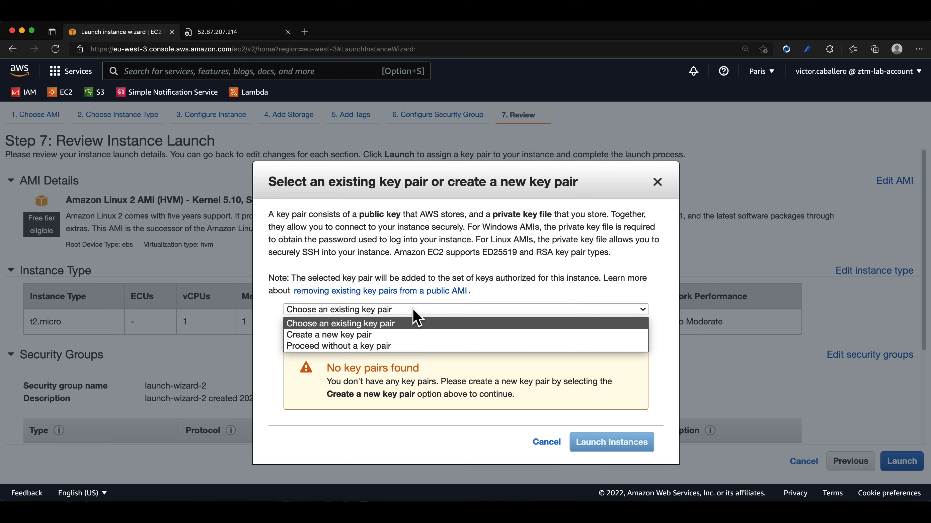
click(399, 335)
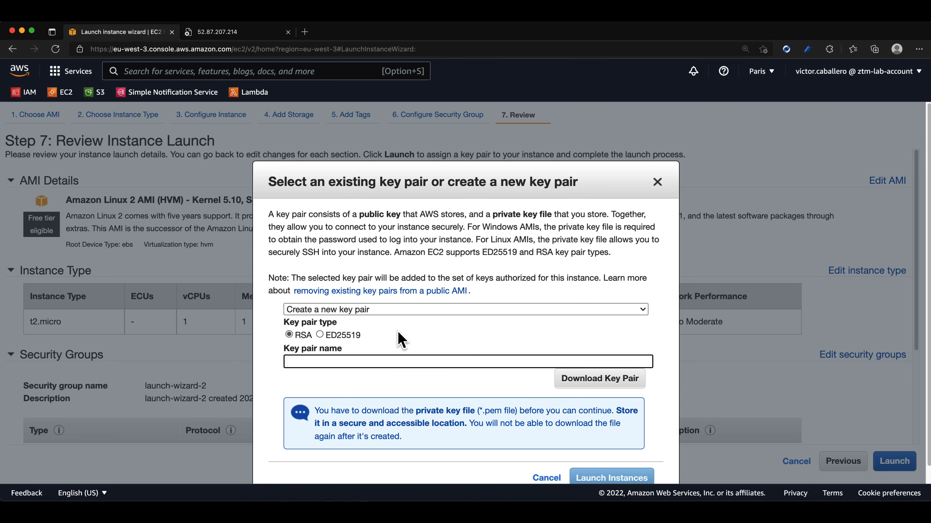
text(route53Lab)
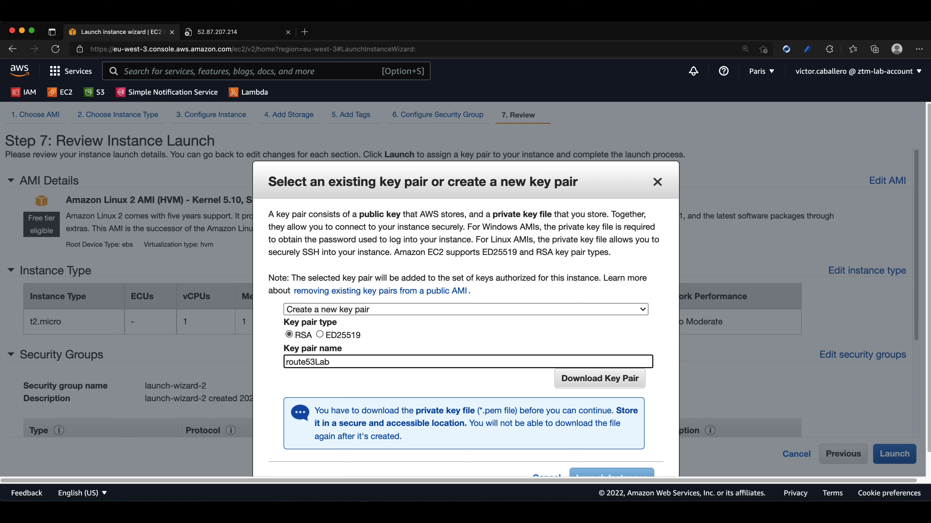
click(605, 383)
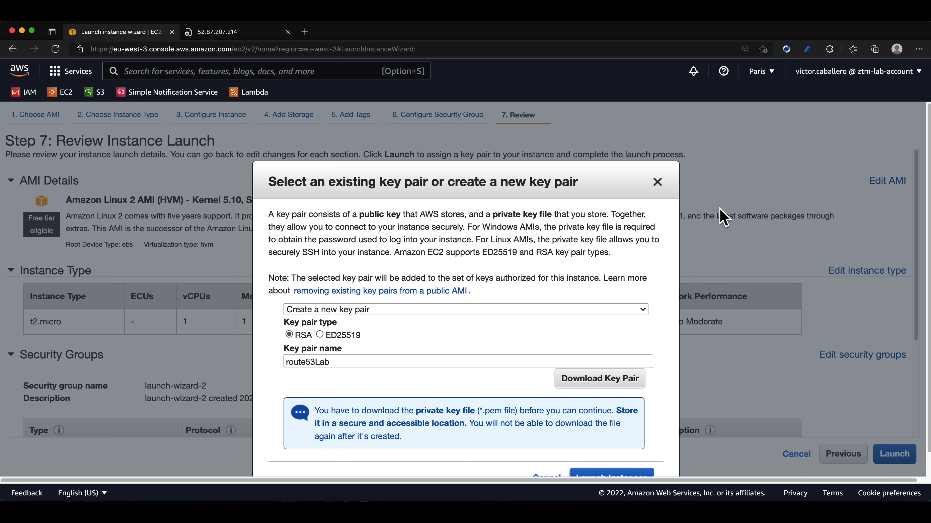
scroll(575, 366, down, 1)
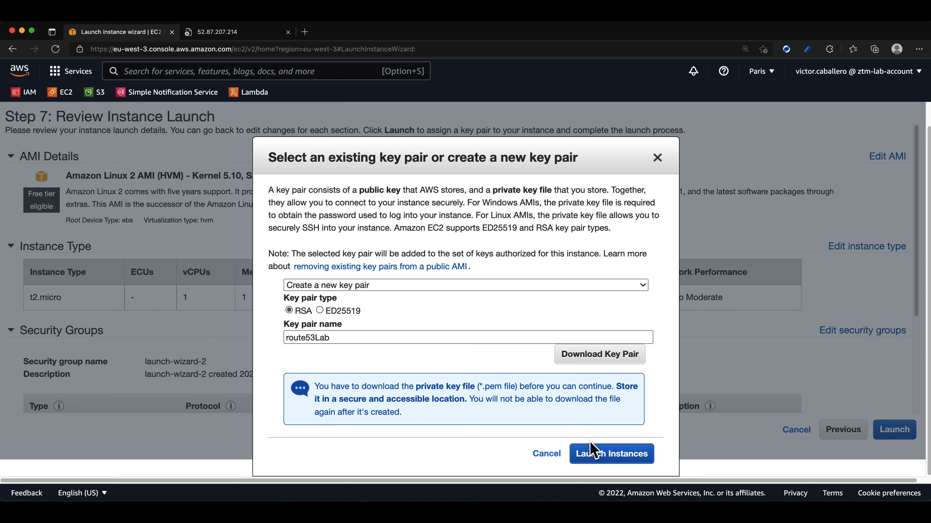
click(590, 451)
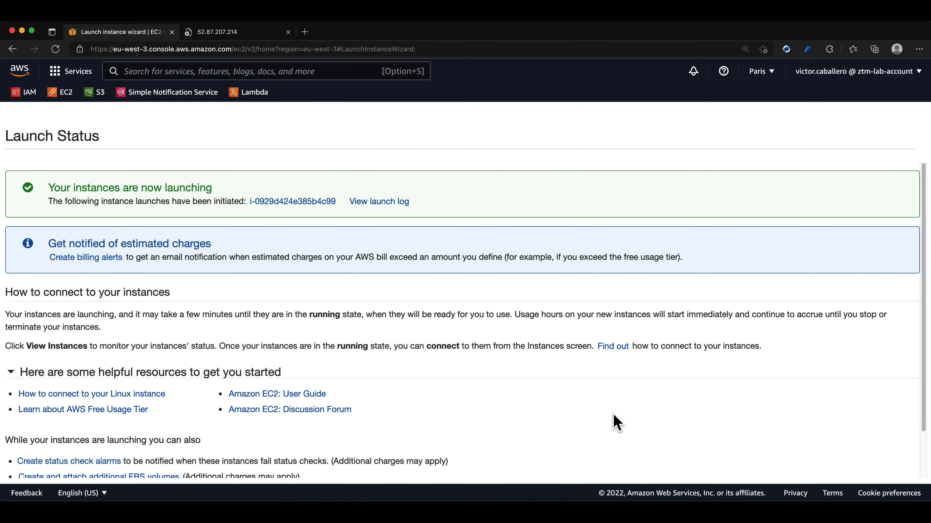
Step: View the launched Paris instance, copy its public IPv4 address and load it in a new browser tab
scroll(618, 422, down, 3)
click(849, 466)
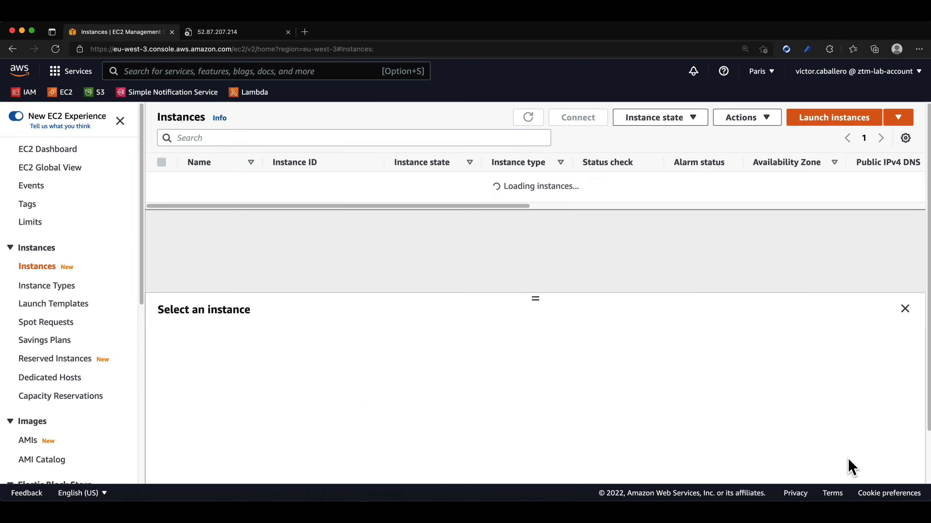
click(162, 182)
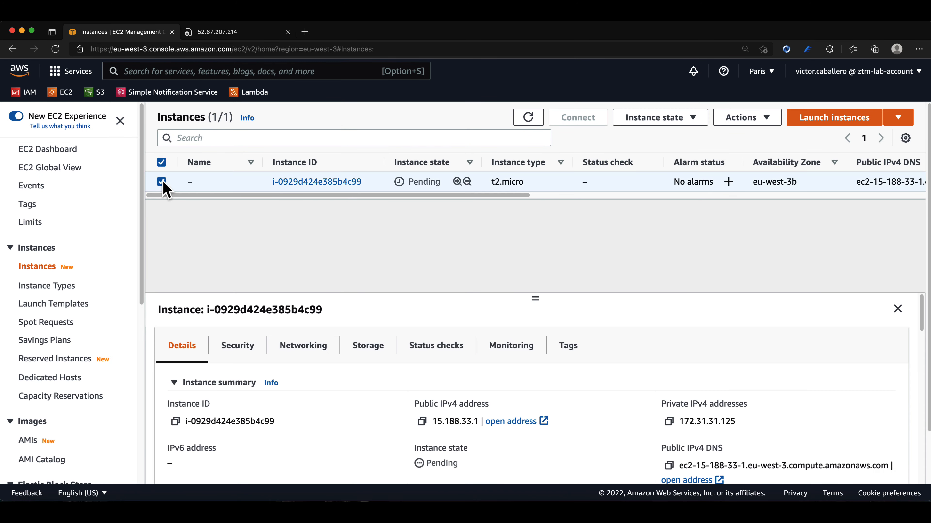
click(421, 422)
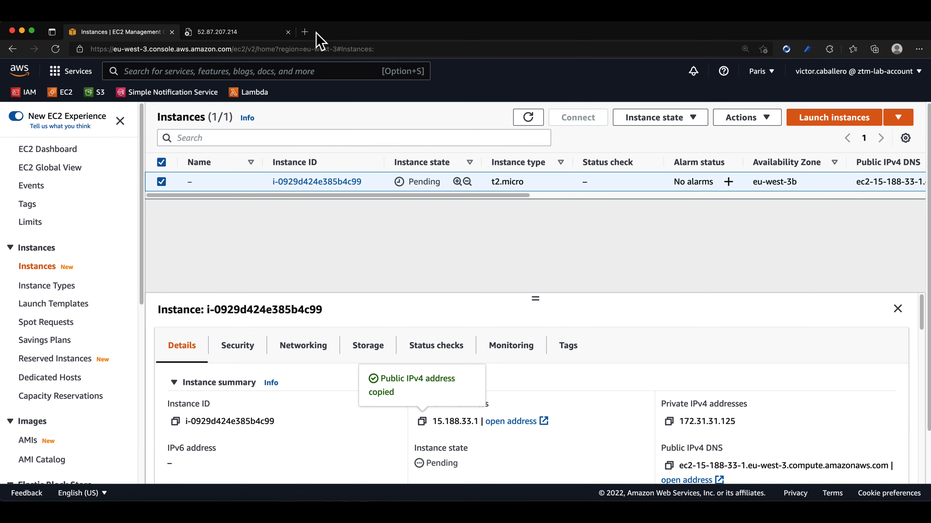
click(305, 32)
key(super+v)
key(Return)
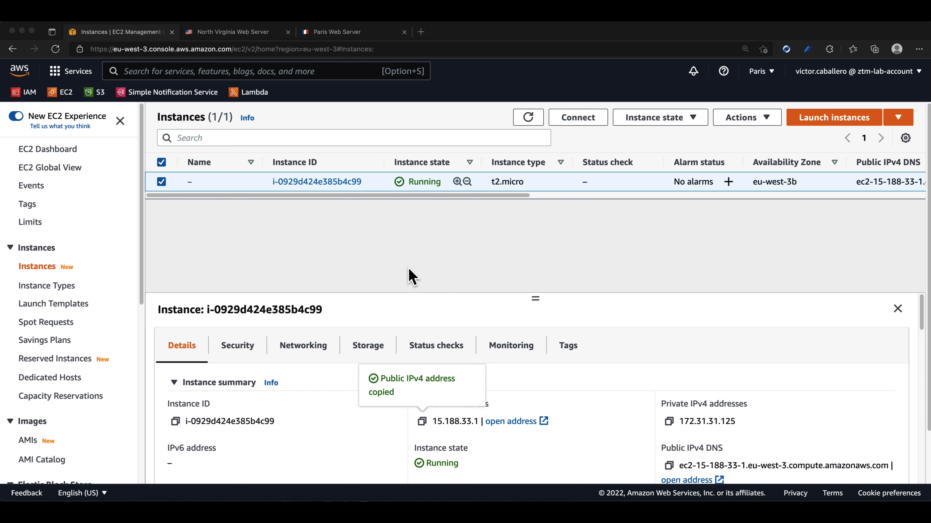
Step: Reload the North Virginia and Paris web server pages to check that each one responds
click(233, 35)
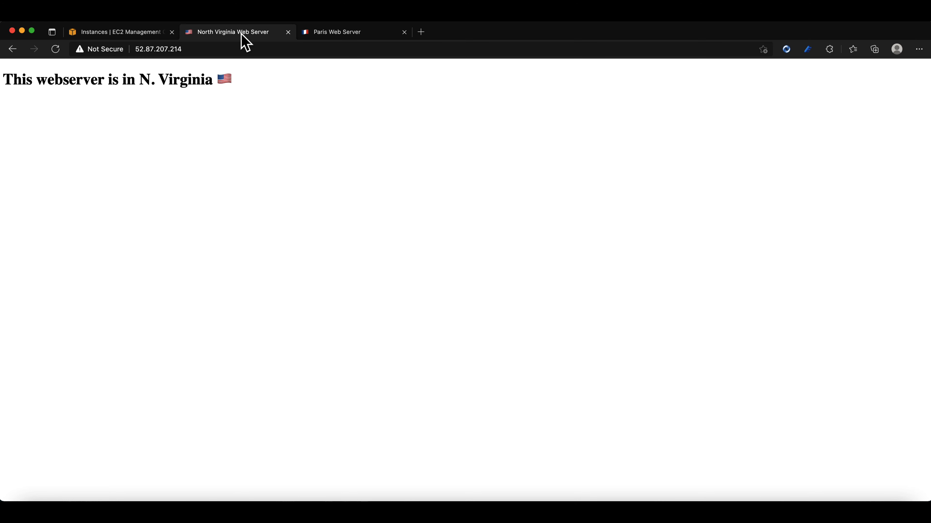
click(54, 50)
click(321, 46)
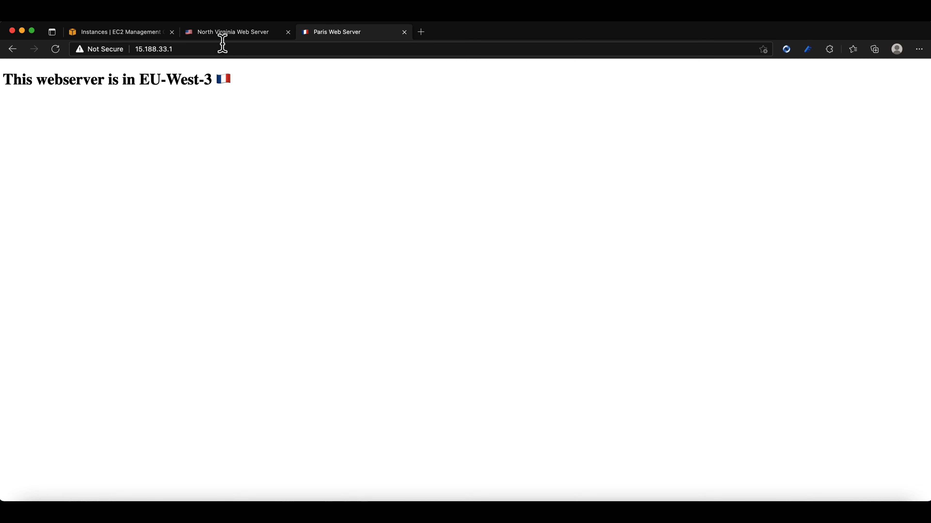
click(55, 49)
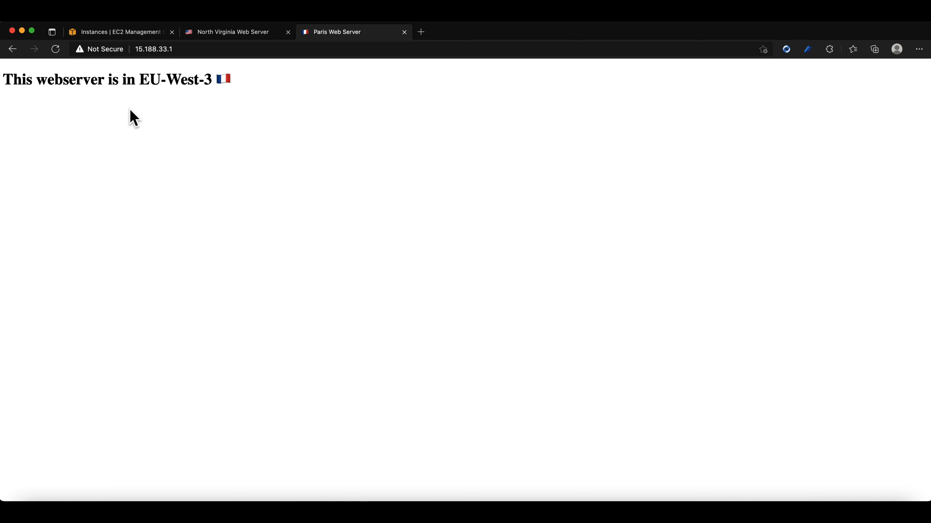
Step: Return to the AWS console and open Route 53 from the Networking & Content Delivery services
click(125, 33)
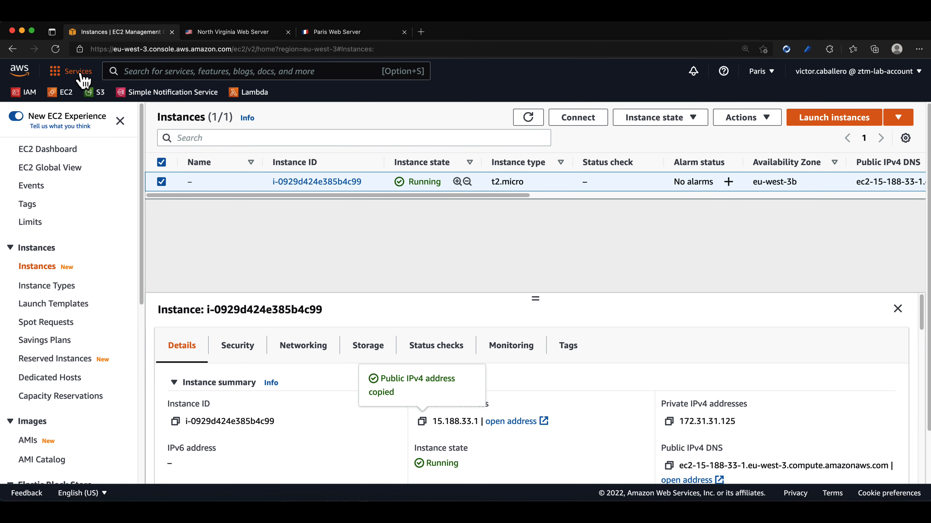
click(72, 79)
scroll(102, 220, down, 5)
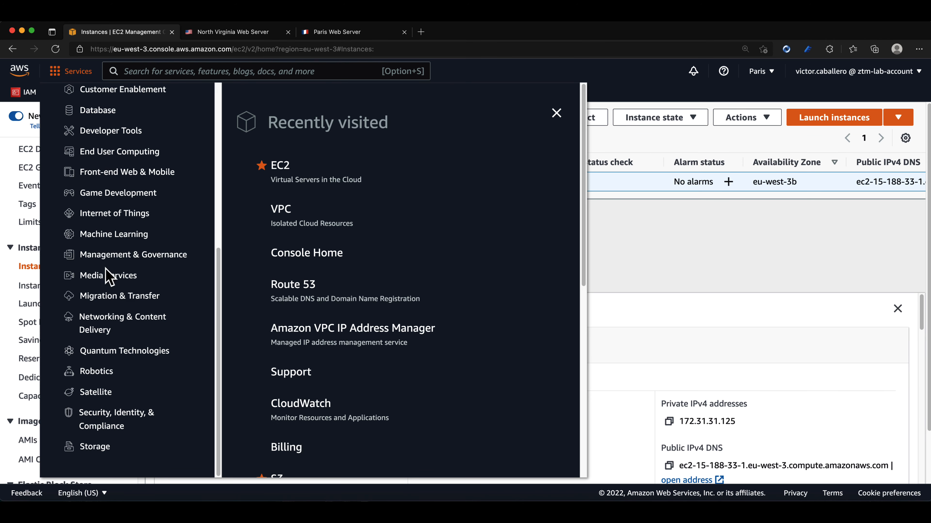
click(109, 317)
scroll(464, 291, down, 2)
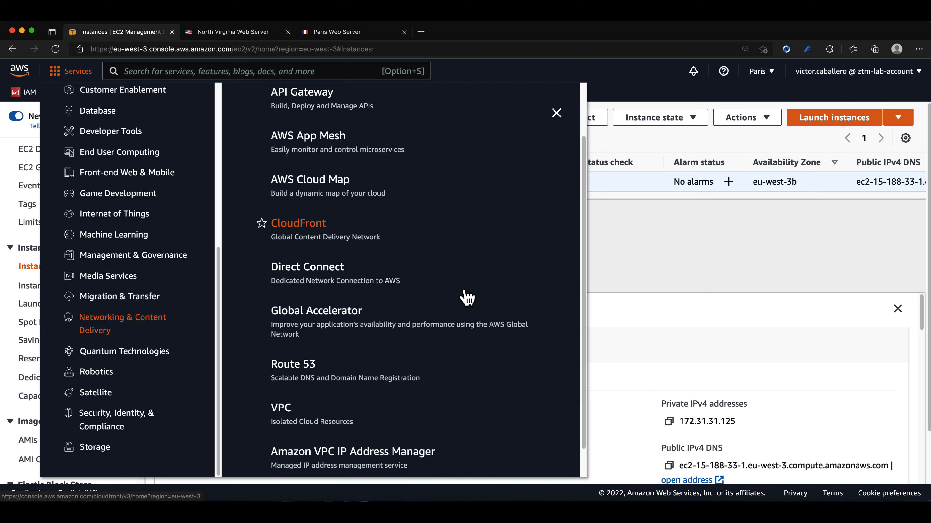
scroll(465, 299, down, 1)
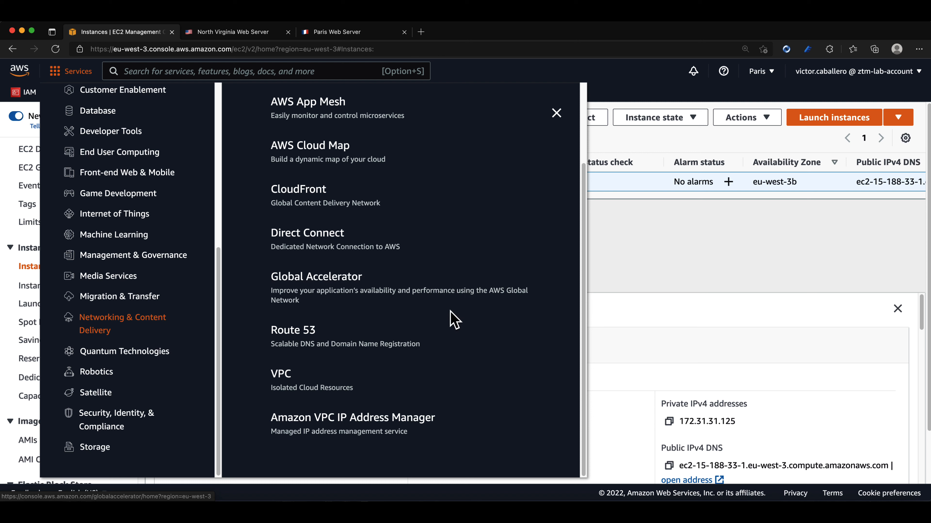
click(286, 339)
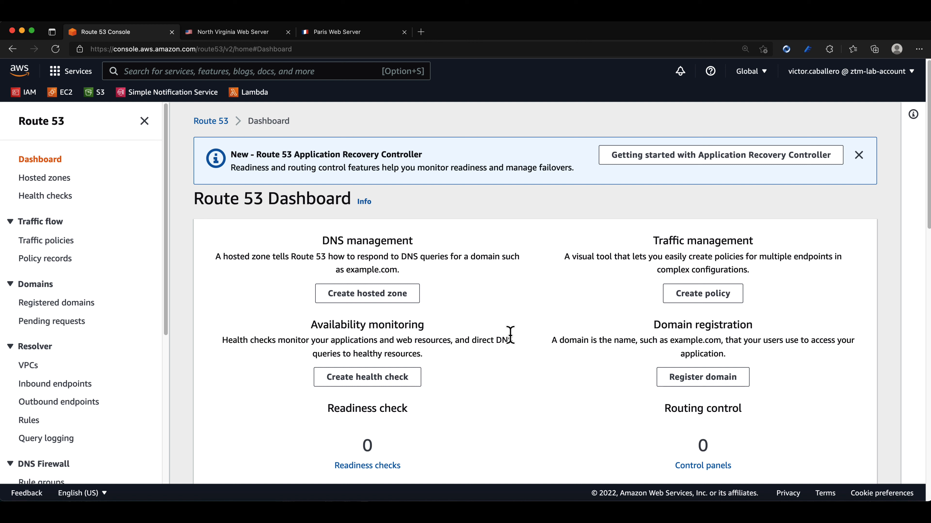
Step: Start a domain registration, check availability of ztm-cloud with the .com extension and add ztm-cloud.com to the cart
click(690, 383)
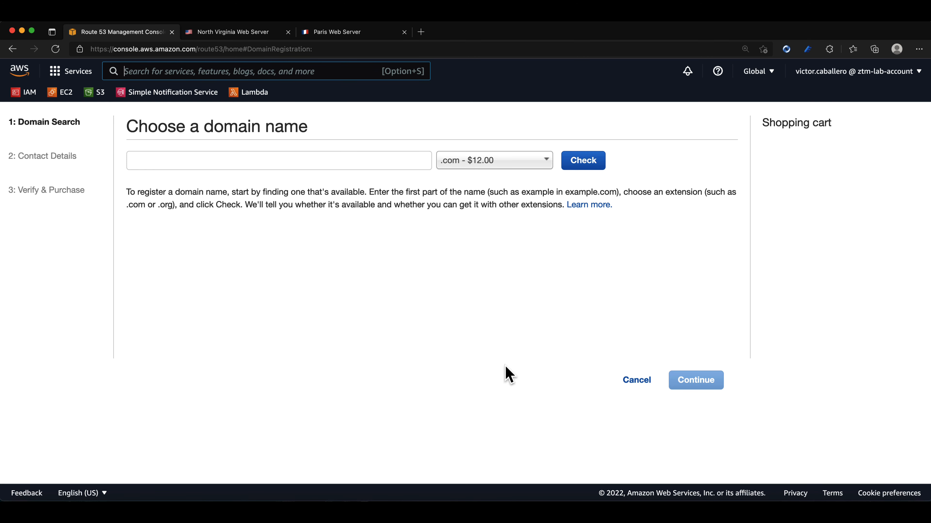
click(233, 163)
text(ztm-cloud)
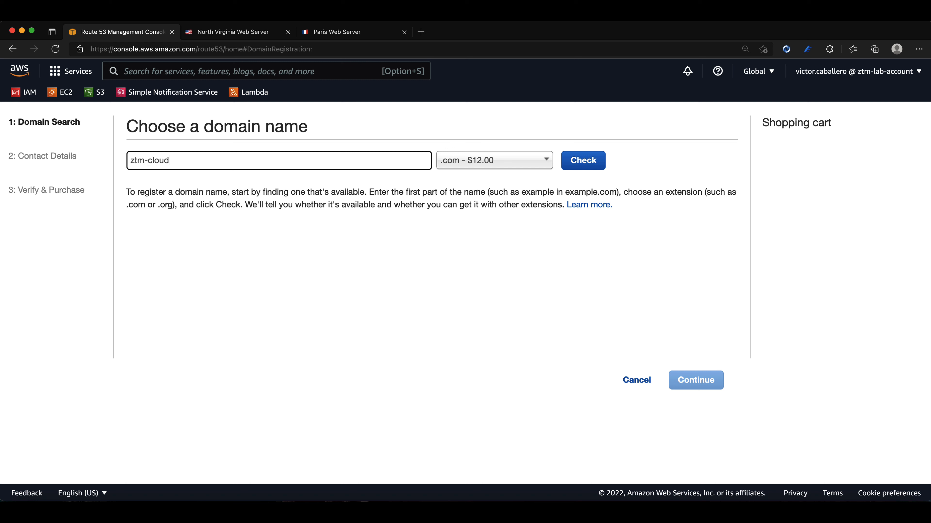
click(583, 161)
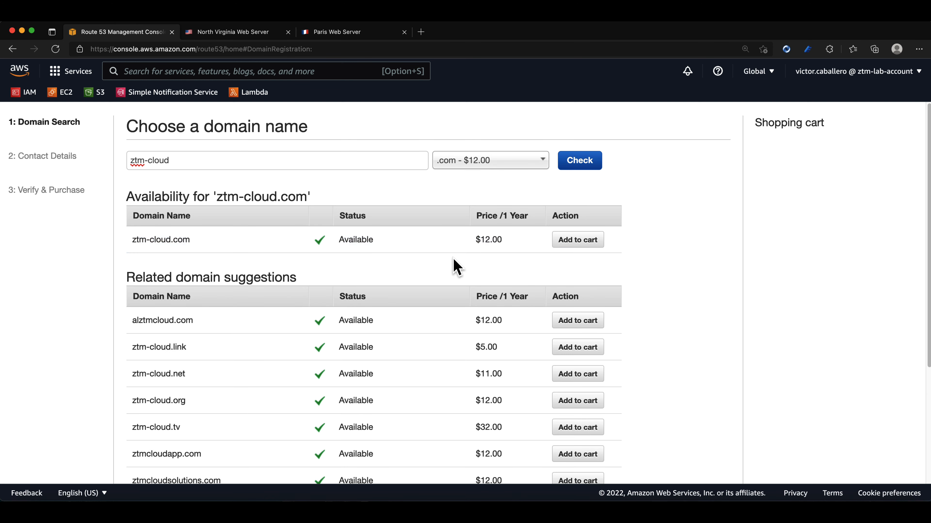
click(586, 249)
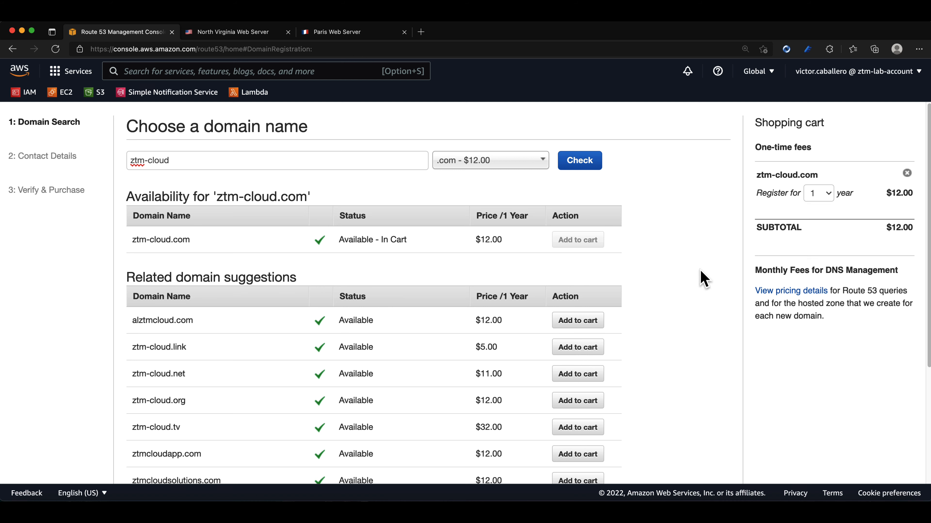
Step: Review the shopping cart's subtotal and the note on monthly DNS management fees for the hosted zone
scroll(702, 275, down, 4)
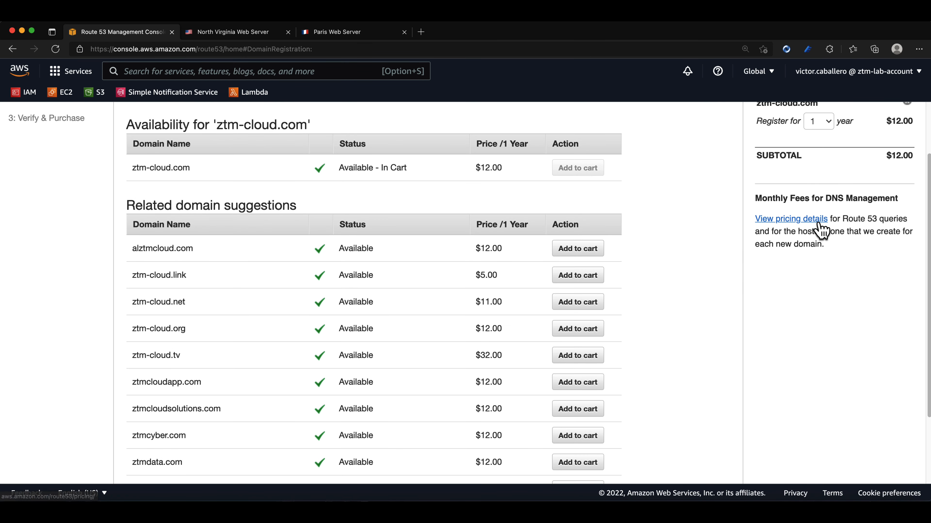
drag(891, 151, 913, 154)
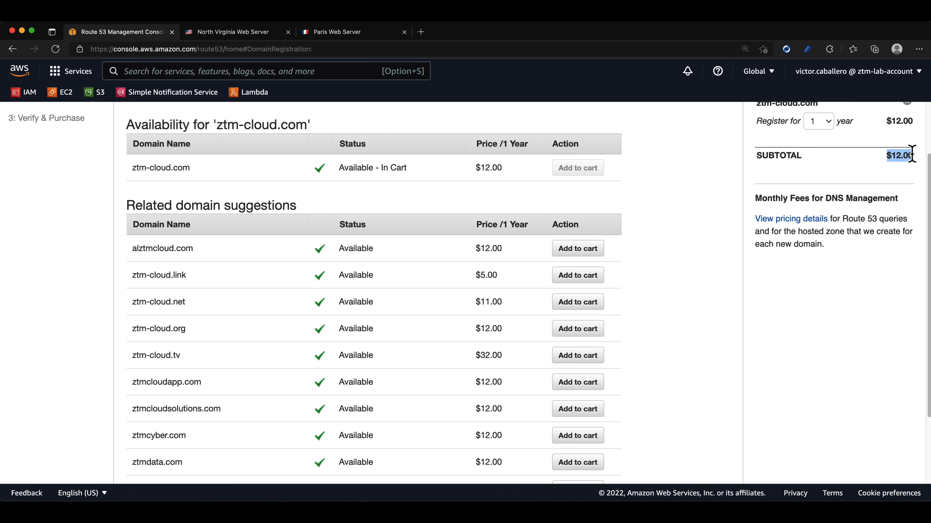
click(879, 220)
scroll(843, 220, up, 1)
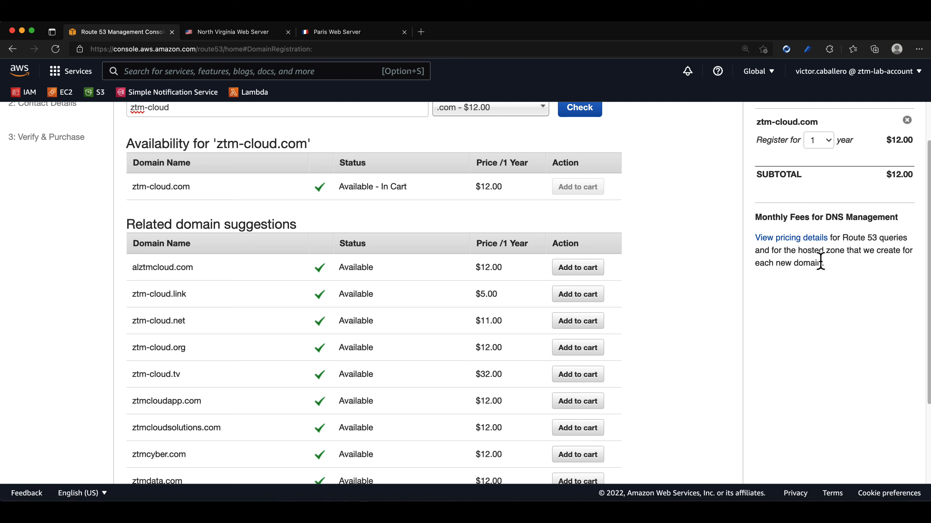
drag(802, 251, 834, 252)
click(816, 289)
scroll(805, 296, down, 5)
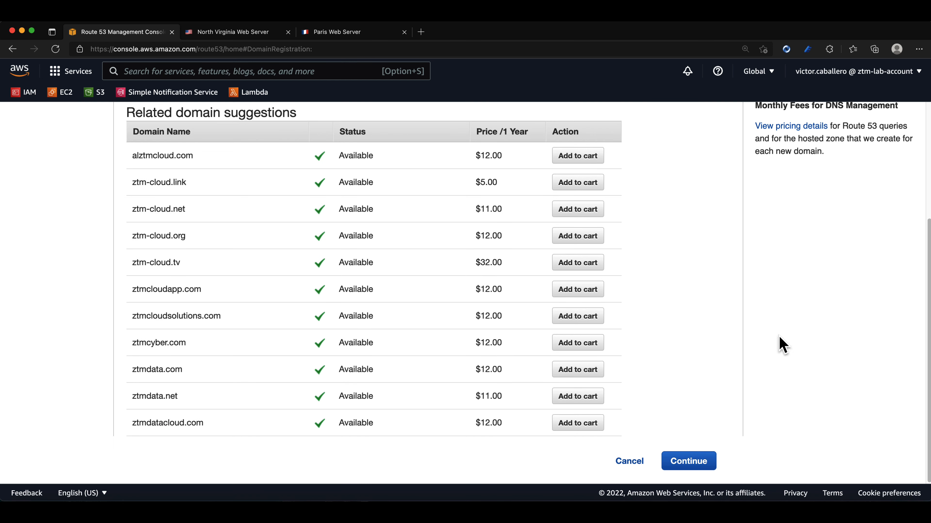
Step: Proceed from the cart, complete the ztm-cloud.com registration order and close the order confirmation
click(688, 463)
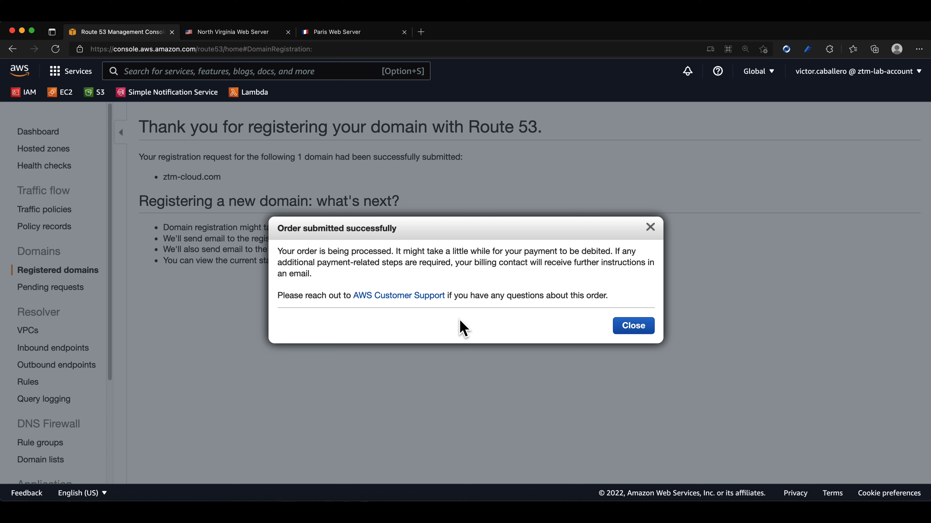
click(632, 326)
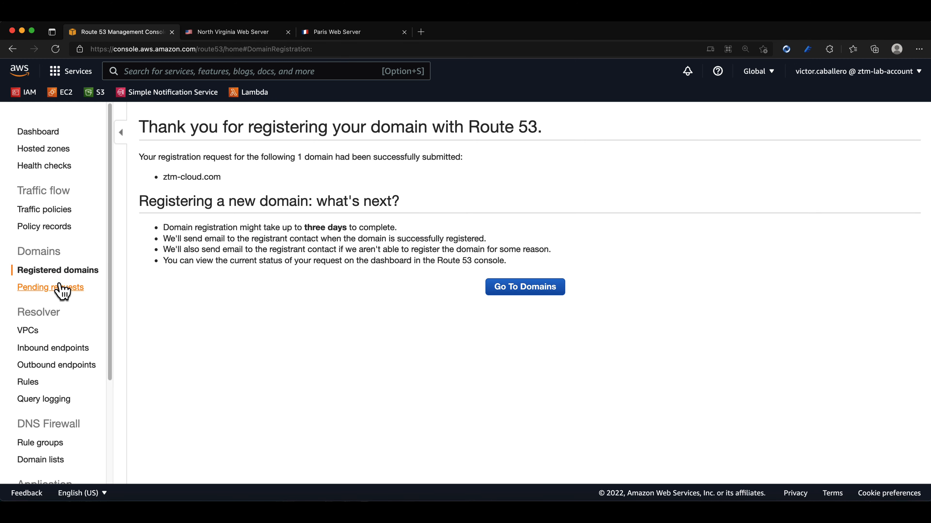
Step: Check the registration status of ztm-cloud.com in the refreshed pending requests and in the registered domains
click(535, 289)
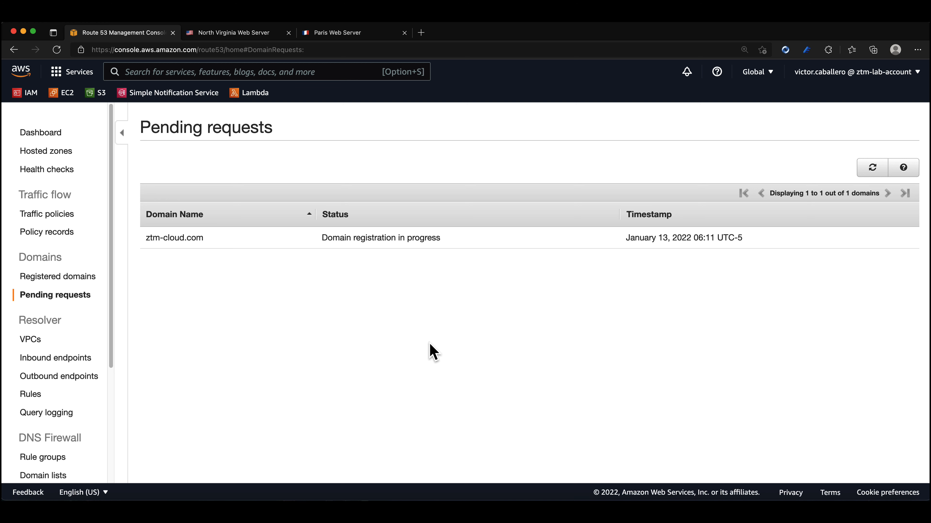
click(865, 171)
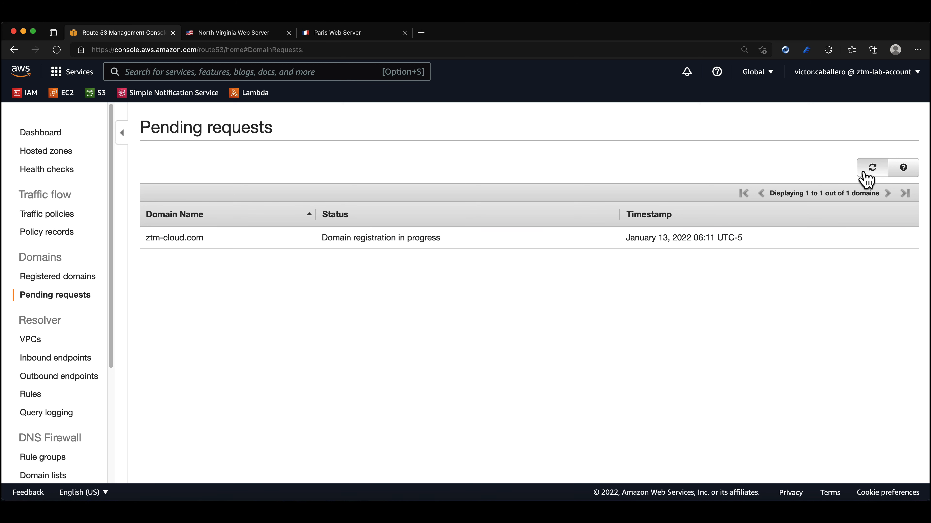
click(66, 278)
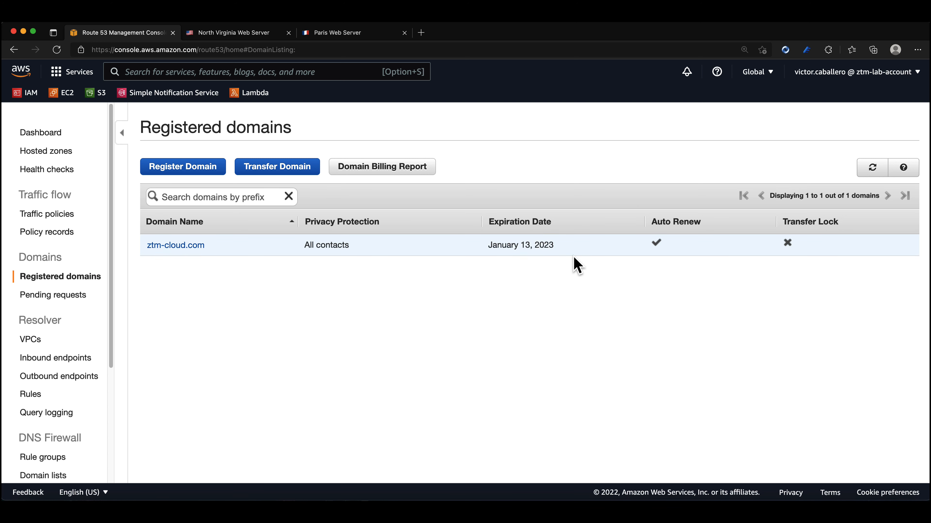
Step: Open the ztm-cloud.com hosted zone and review its existing NS and SOA records
click(60, 153)
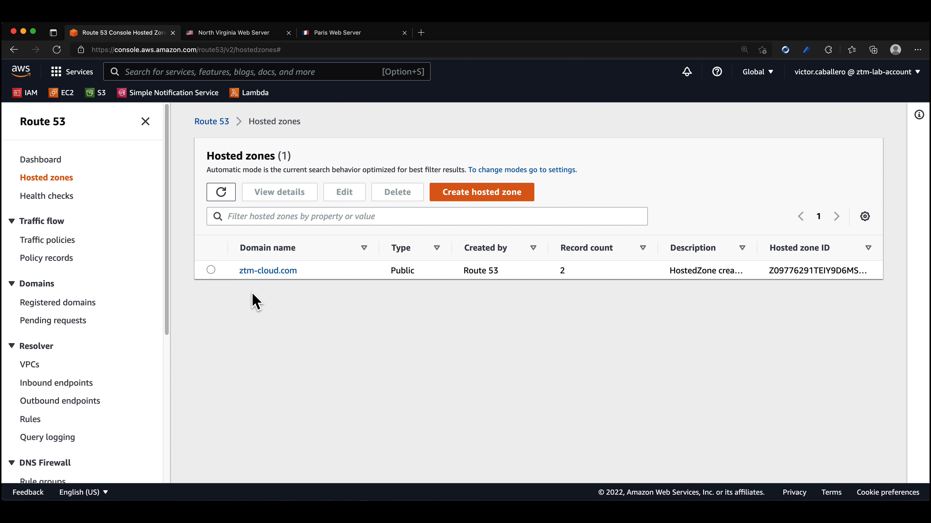
click(260, 273)
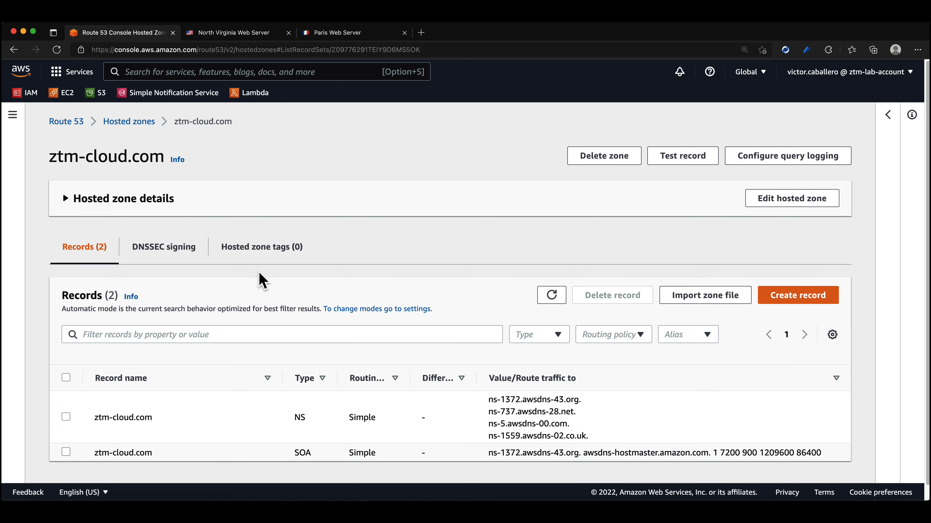
scroll(341, 292, down, 1)
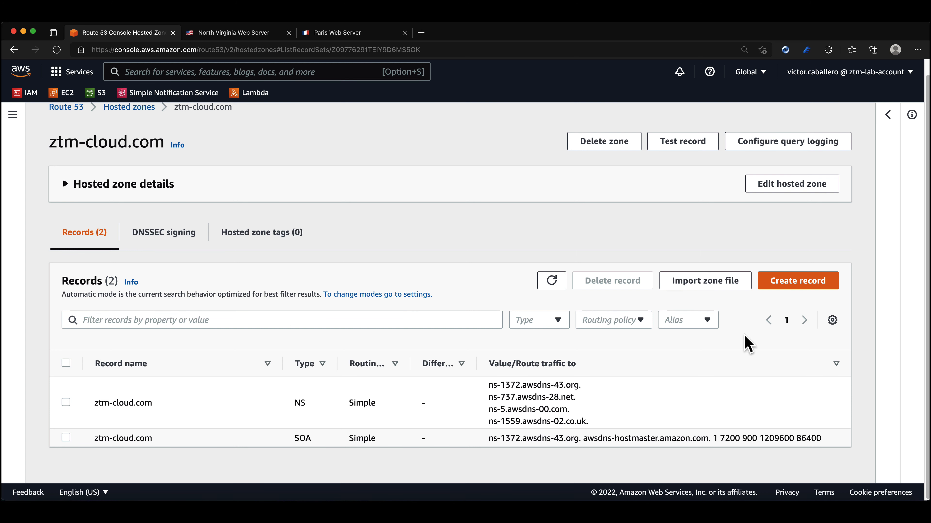
Step: Start a new record in the hosted zone, leaving the name blank and keeping record type A
click(781, 291)
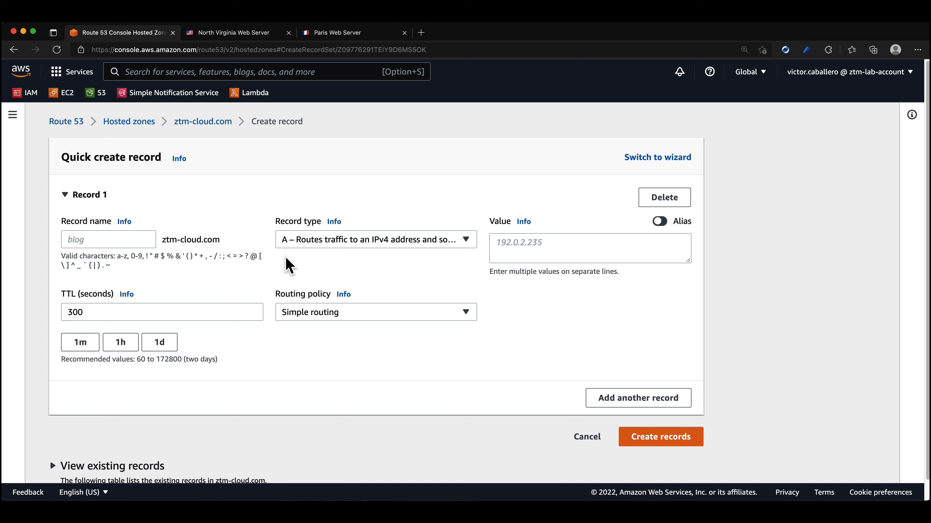
click(122, 240)
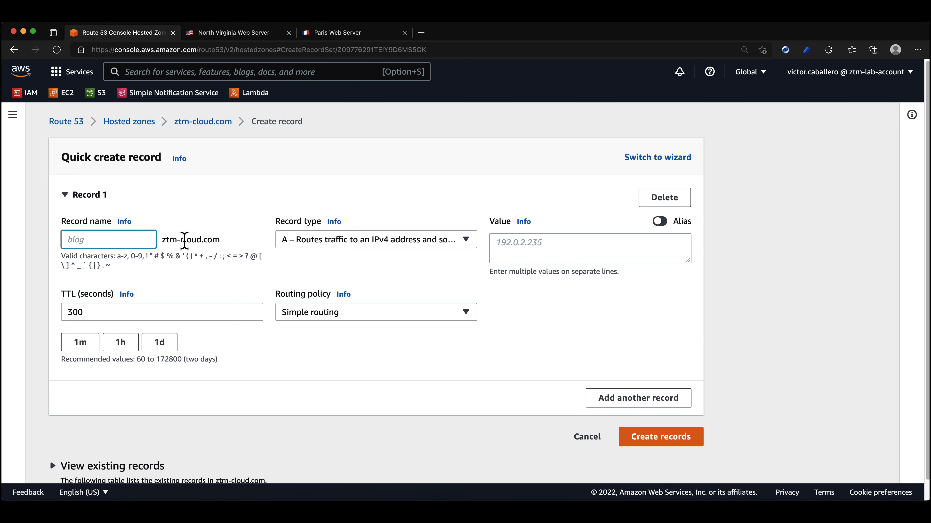
click(324, 242)
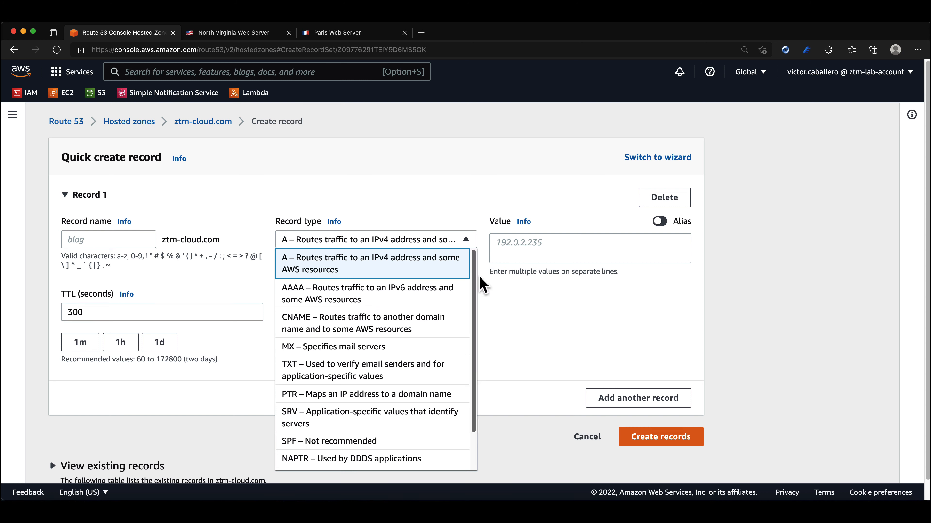
click(513, 297)
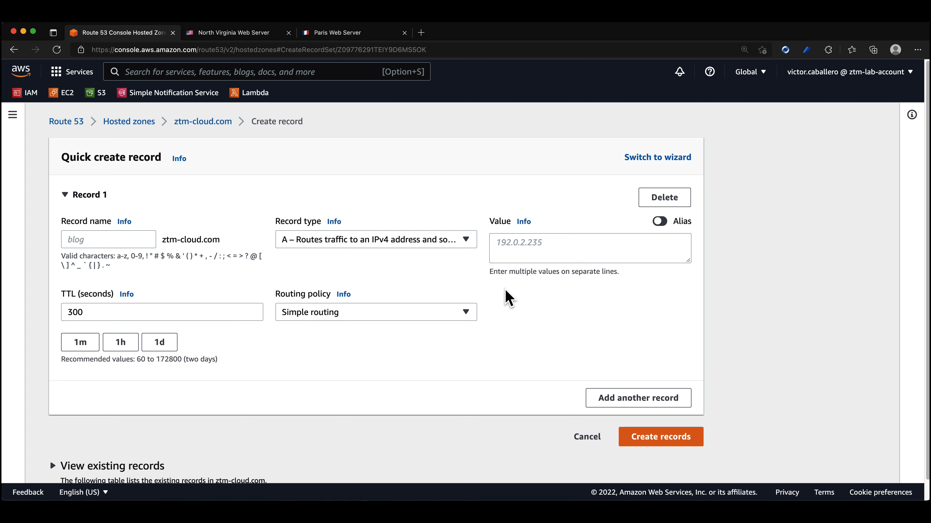
Step: Copy the North Virginia web server's address into the record's value, keeping only the IP 52.87.207.214
click(242, 35)
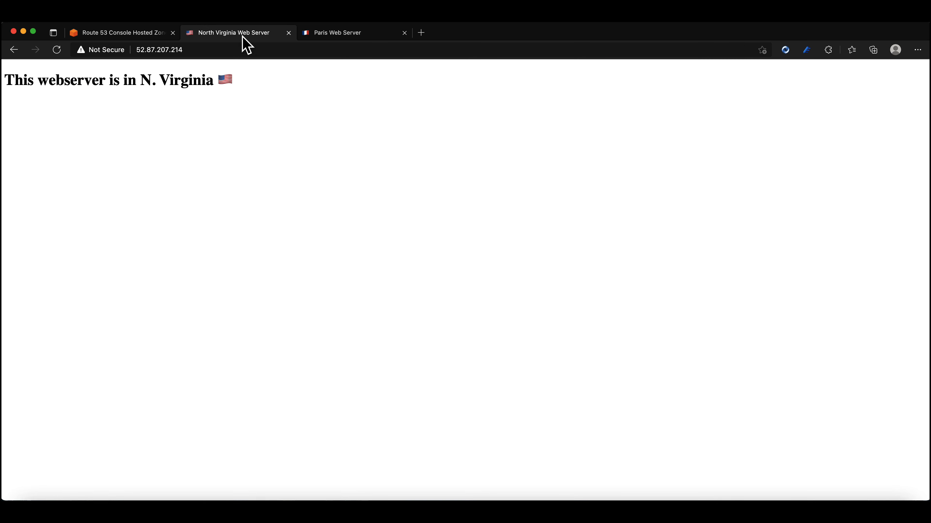
click(239, 50)
key(super+c)
click(129, 36)
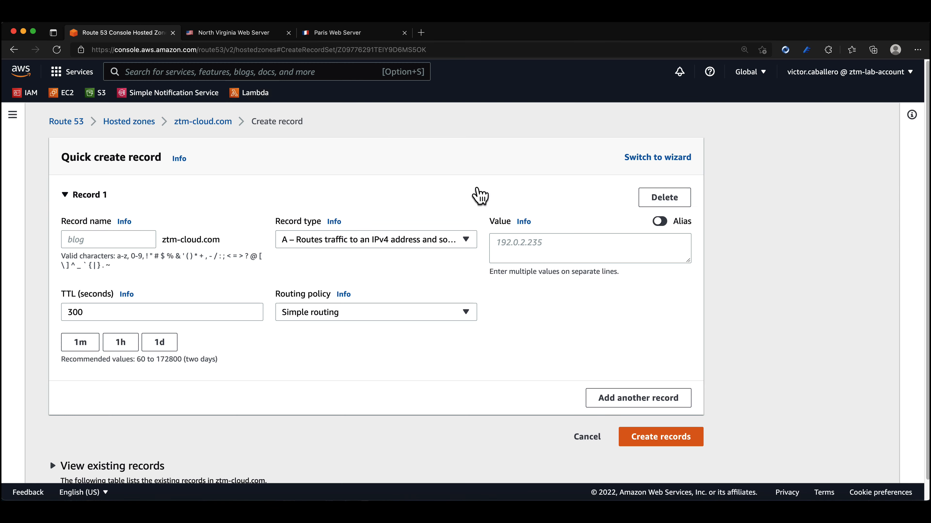
click(525, 251)
key(super+v)
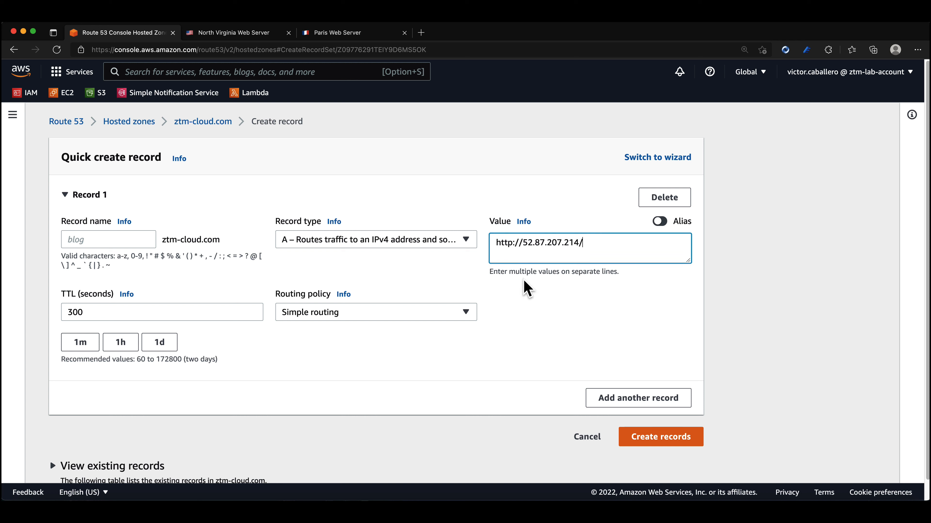
key(BackSpace)
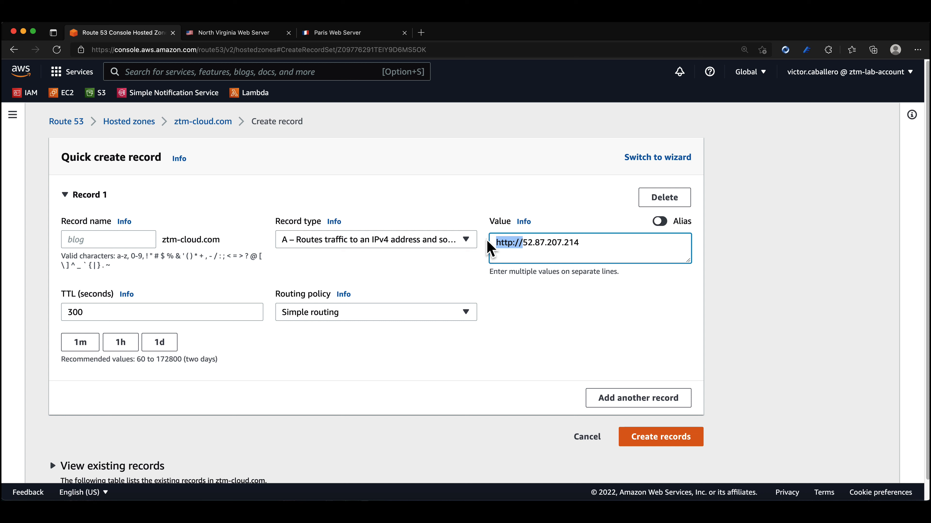
key(BackSpace)
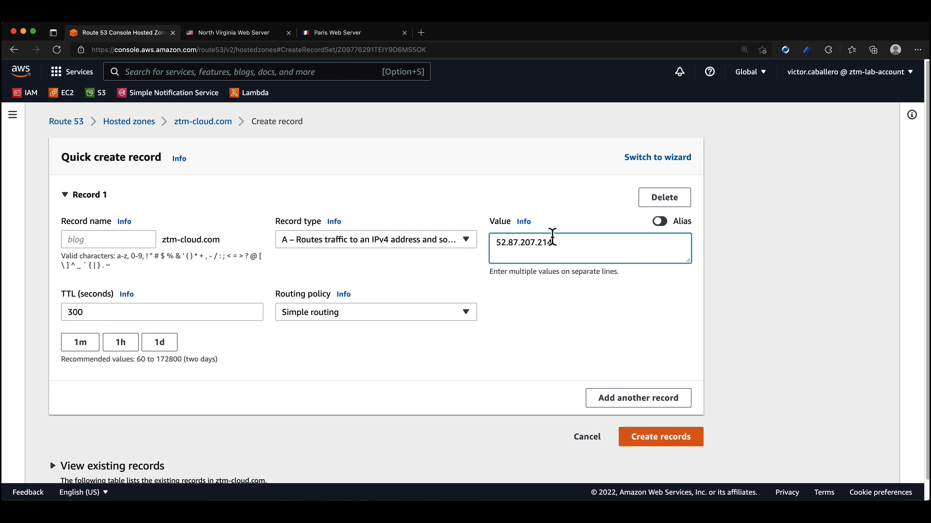
click(536, 291)
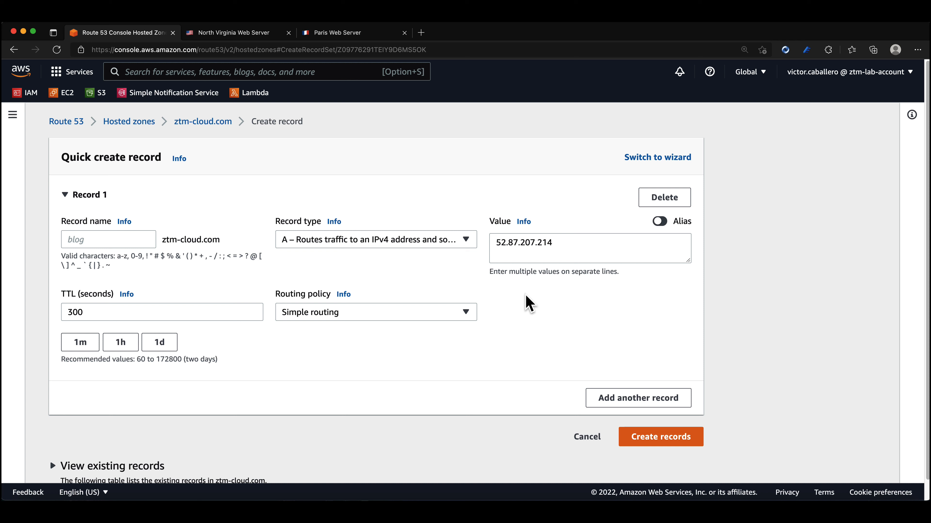
Step: Set the record's routing policy to Latency and its region to US East (N. Virginia)
click(469, 312)
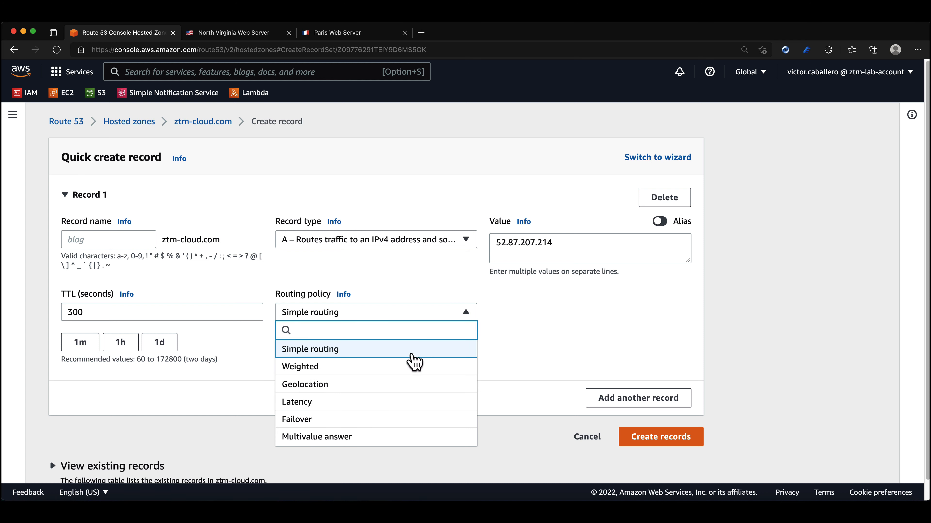
click(365, 402)
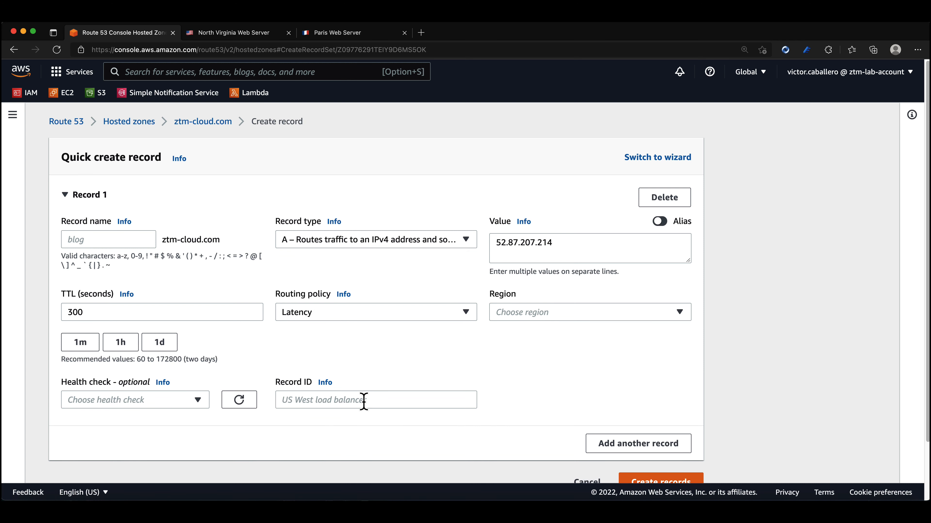
click(393, 315)
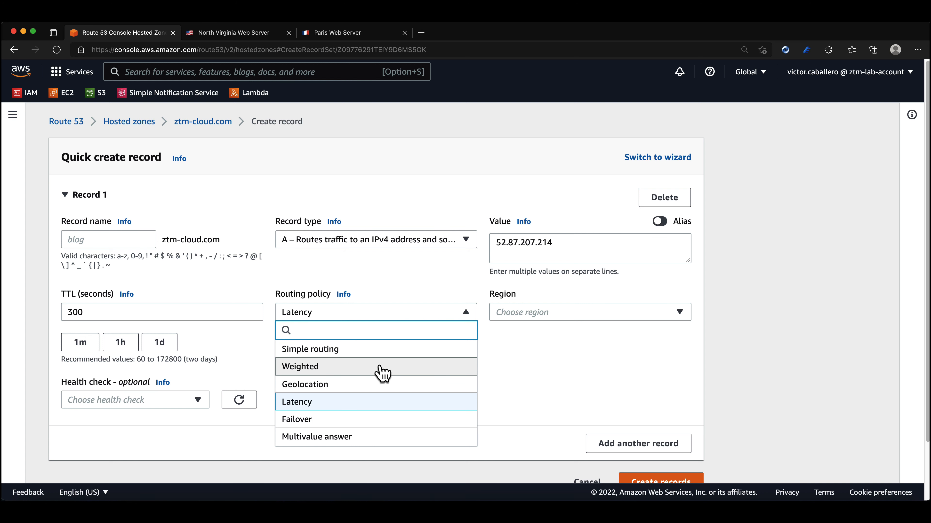
click(551, 382)
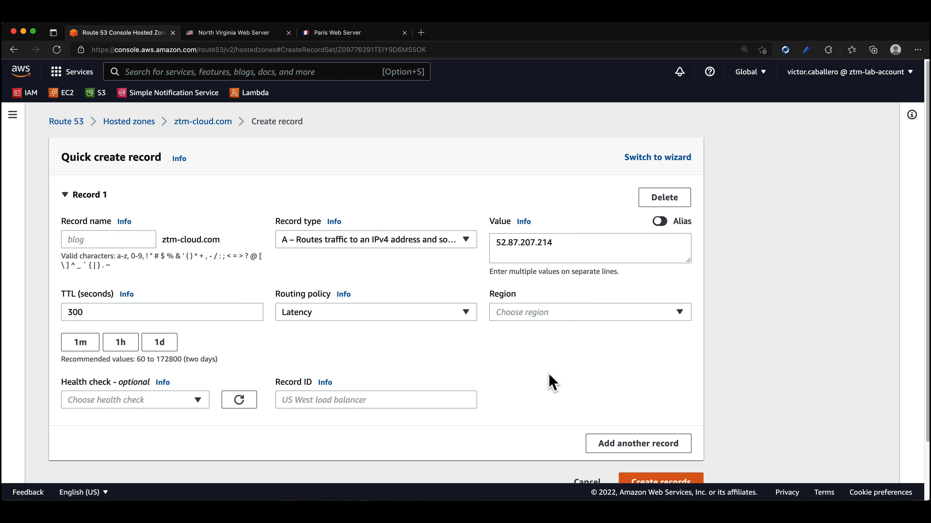
click(551, 316)
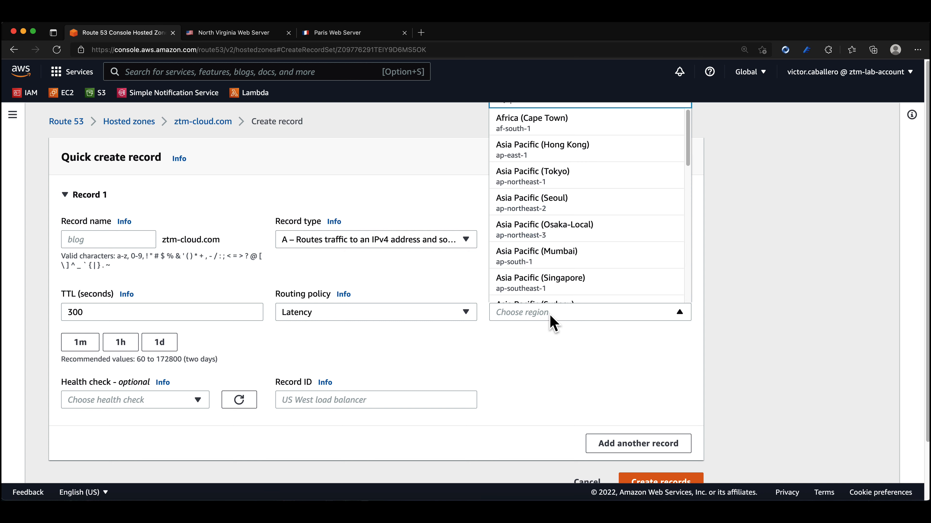
text(n.)
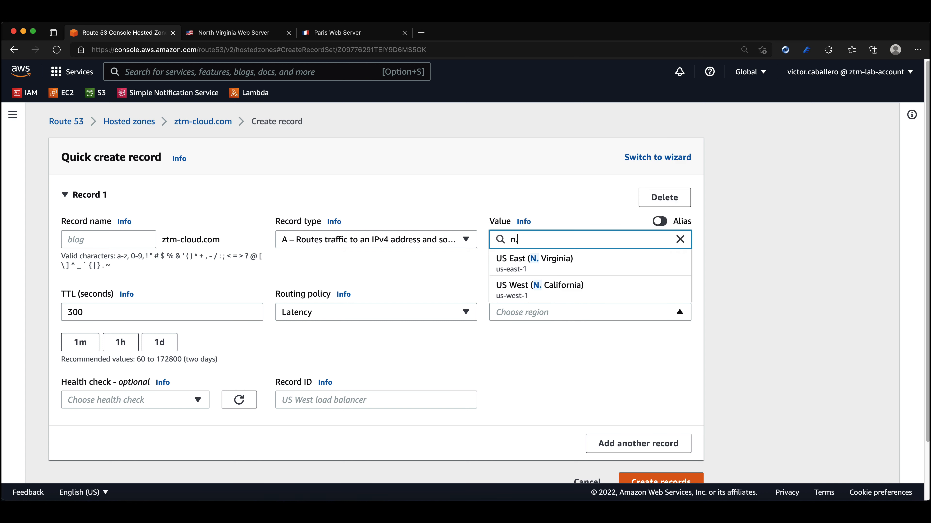
click(558, 271)
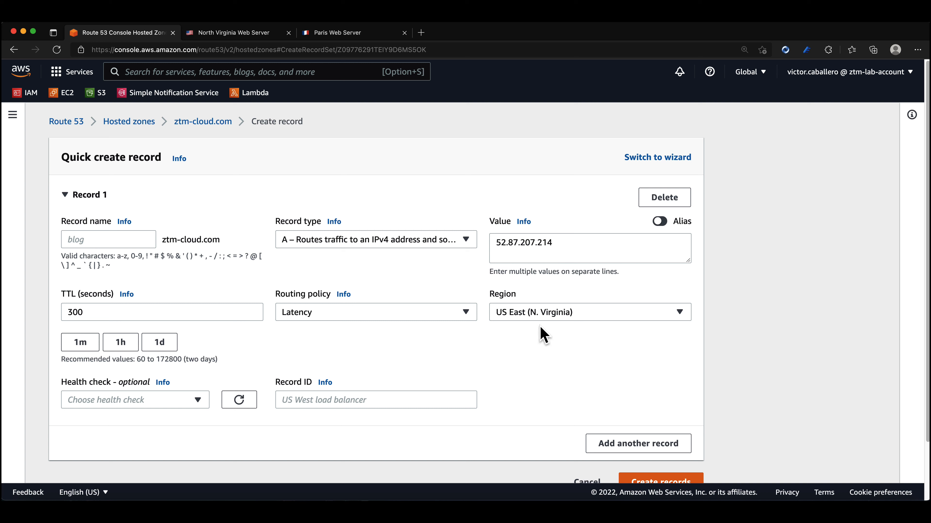
Step: Enter North Virginia Server as the record ID, create the record and dismiss the success notification
click(370, 393)
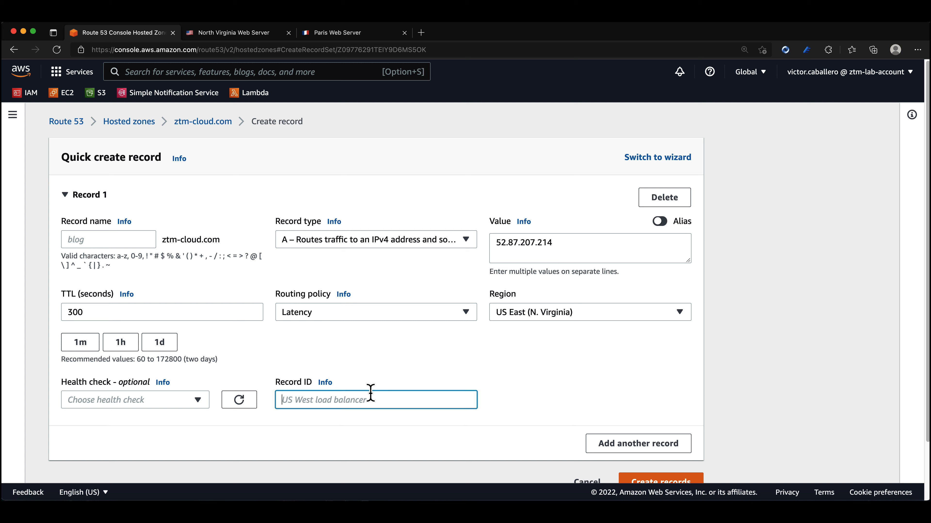
text(N)
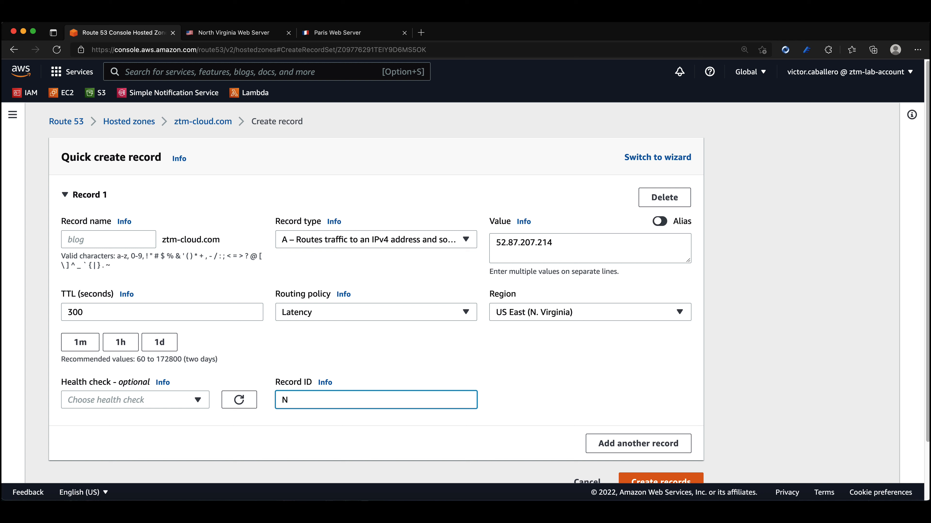
text(orth Virginia Server)
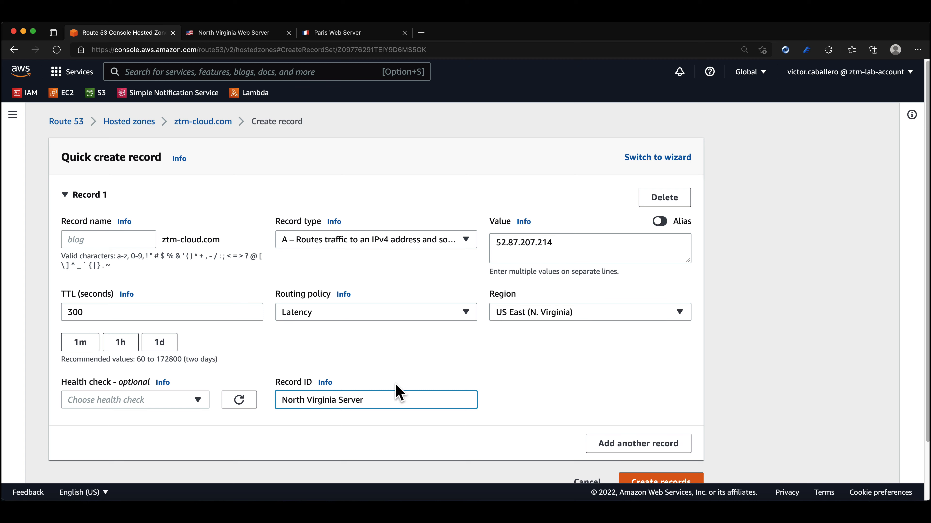
scroll(732, 399, down, 2)
click(658, 447)
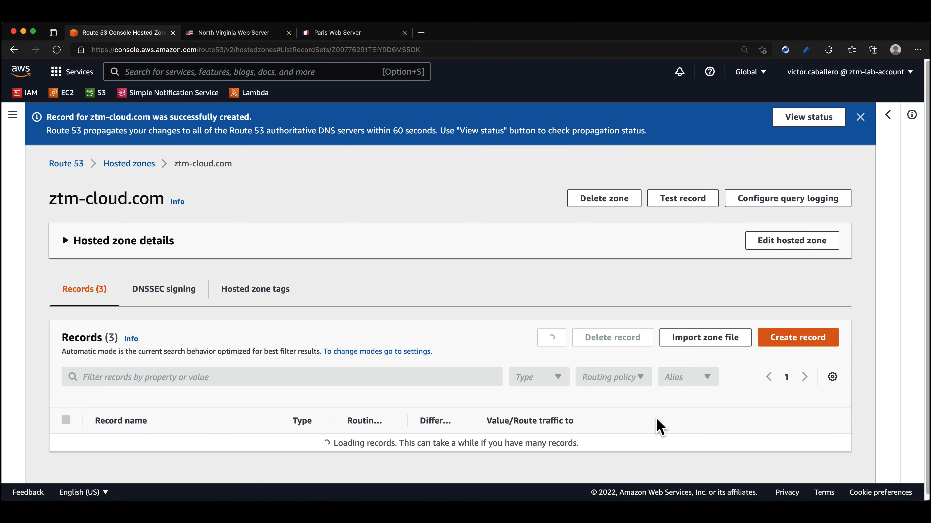
scroll(550, 380, down, 3)
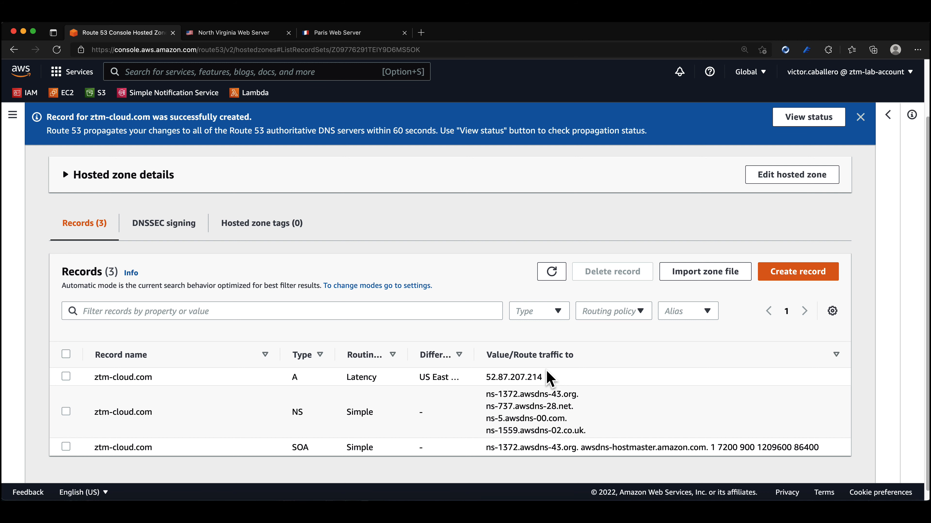
click(860, 117)
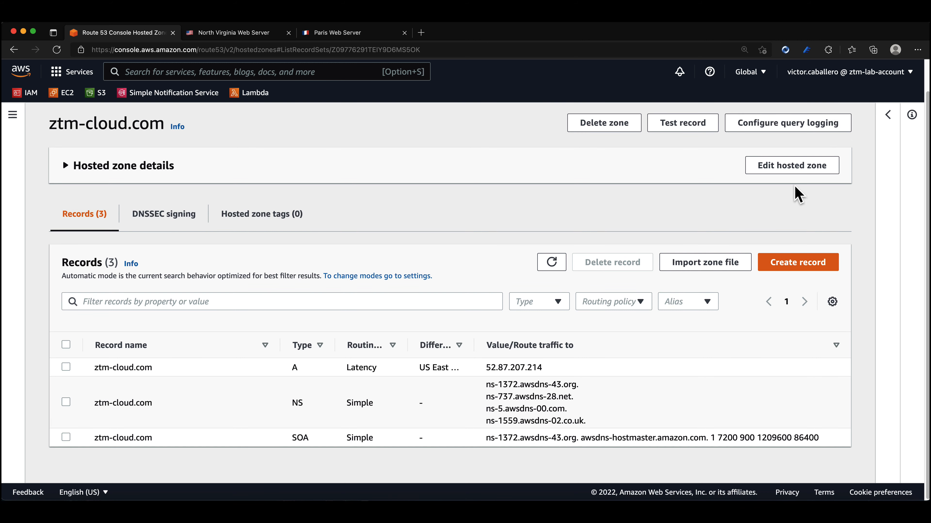
Step: Start another A record with a blank name and copy in the Paris web server's address as its value, keeping only the IP 15.188.33.1
click(780, 261)
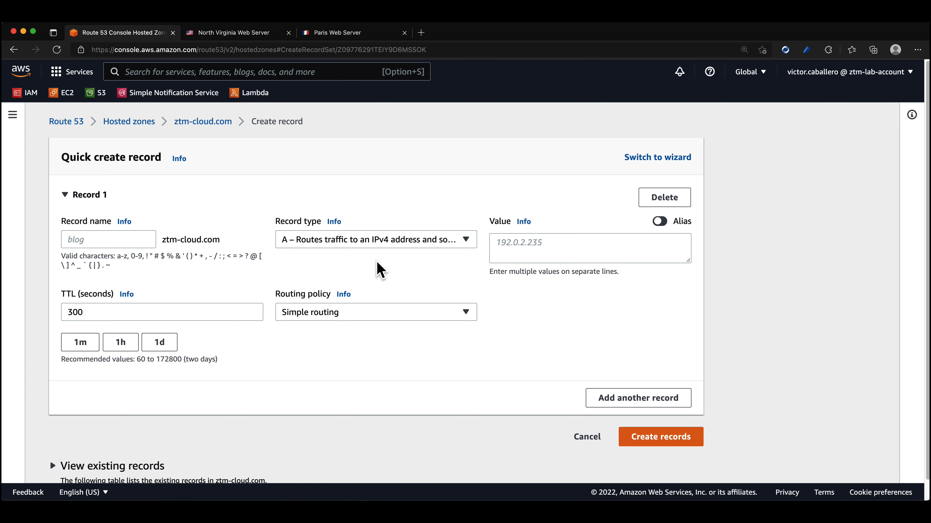
click(310, 34)
click(311, 50)
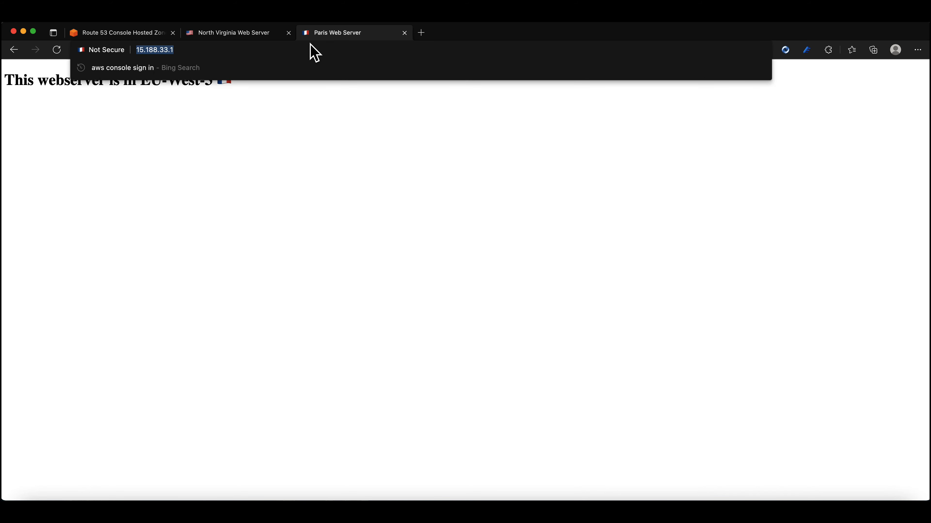
click(149, 34)
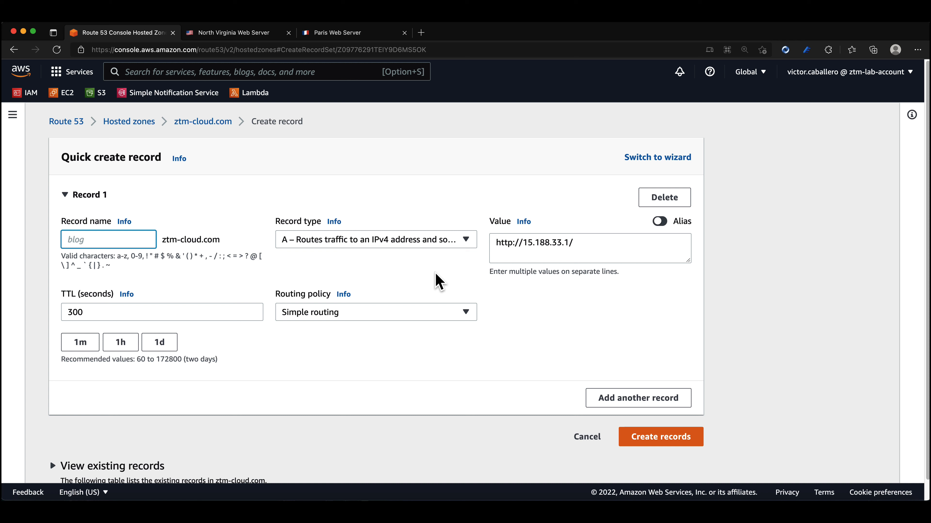
click(436, 274)
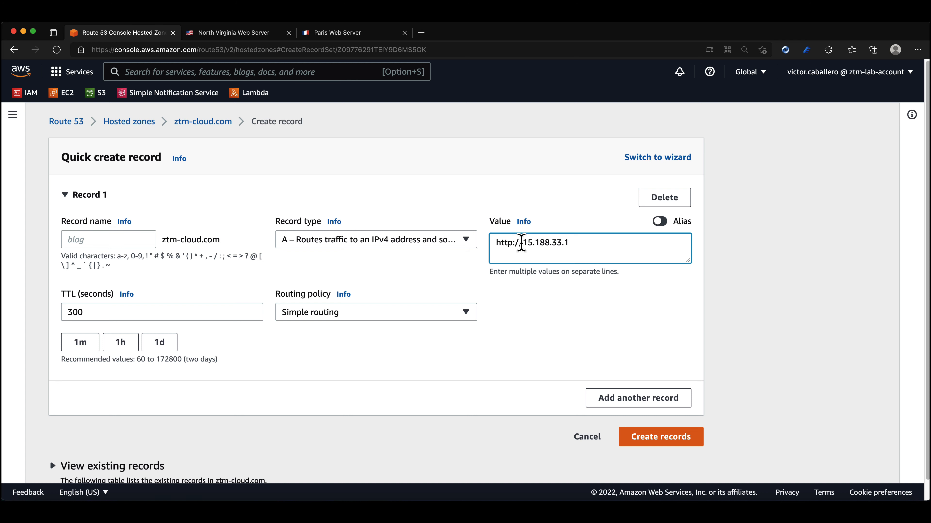
drag(522, 243, 463, 241)
key(BackSpace)
Step: Set the new record's routing policy to Latency and its region to Europe (Paris)
click(407, 313)
click(315, 402)
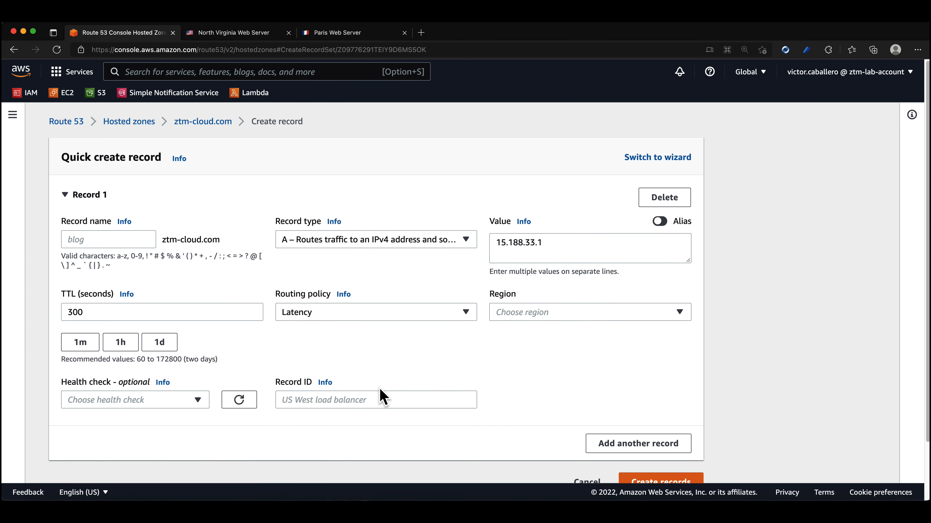
click(606, 314)
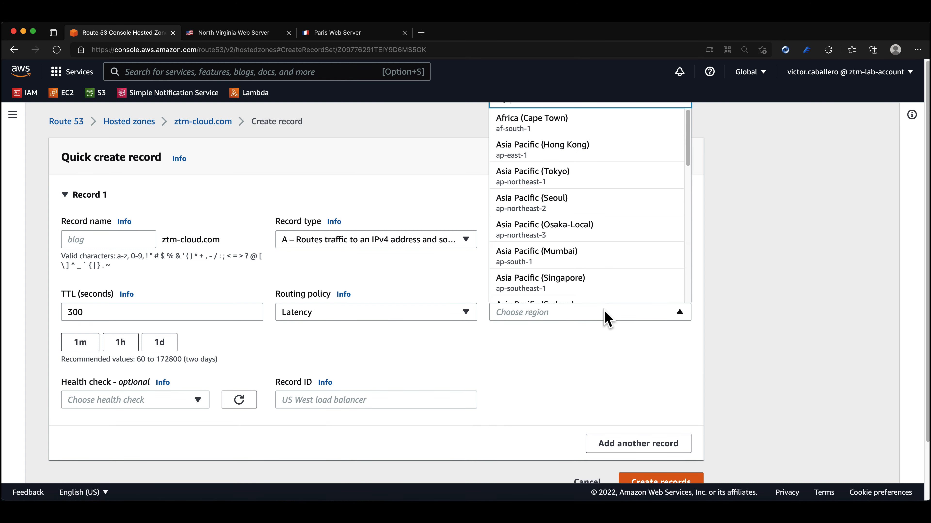
scroll(591, 279, down, 10)
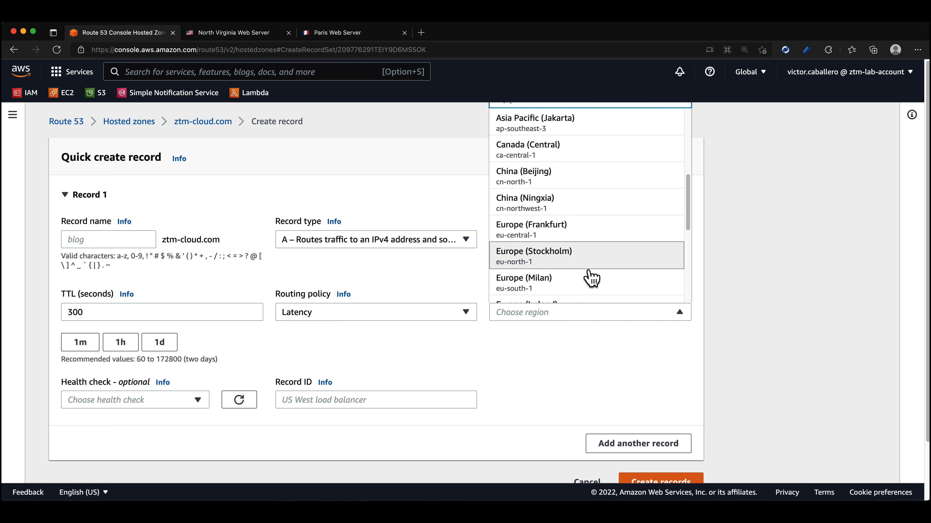
scroll(591, 278, down, 3)
click(581, 263)
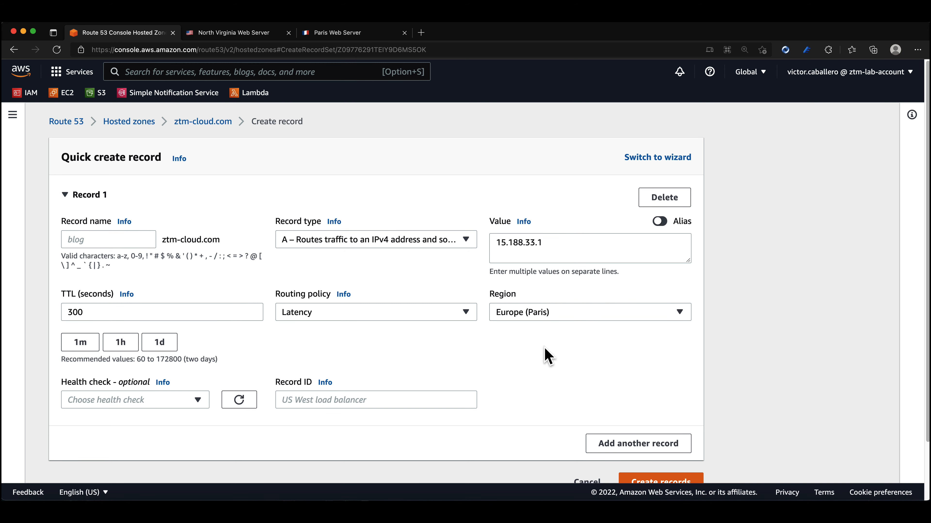
Step: Enter Paris Server as the record ID and create the record
click(372, 396)
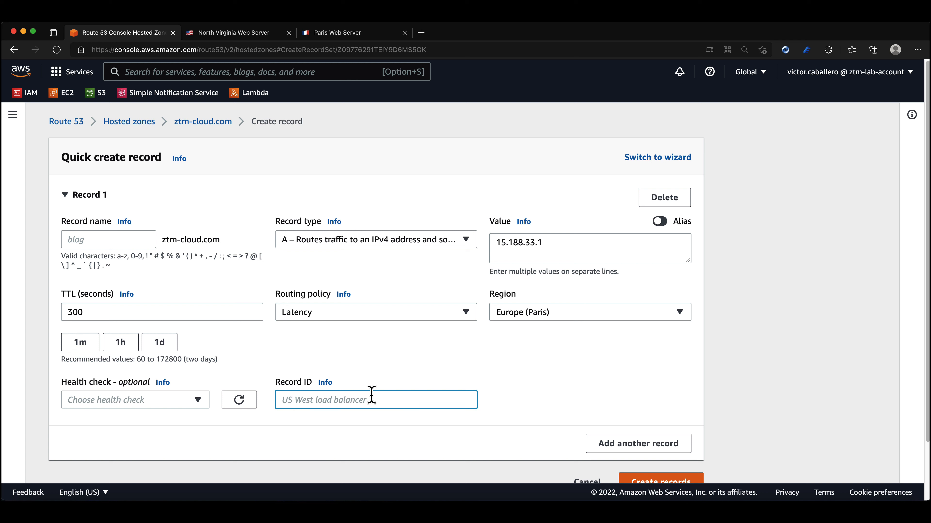
text(Paris Ser)
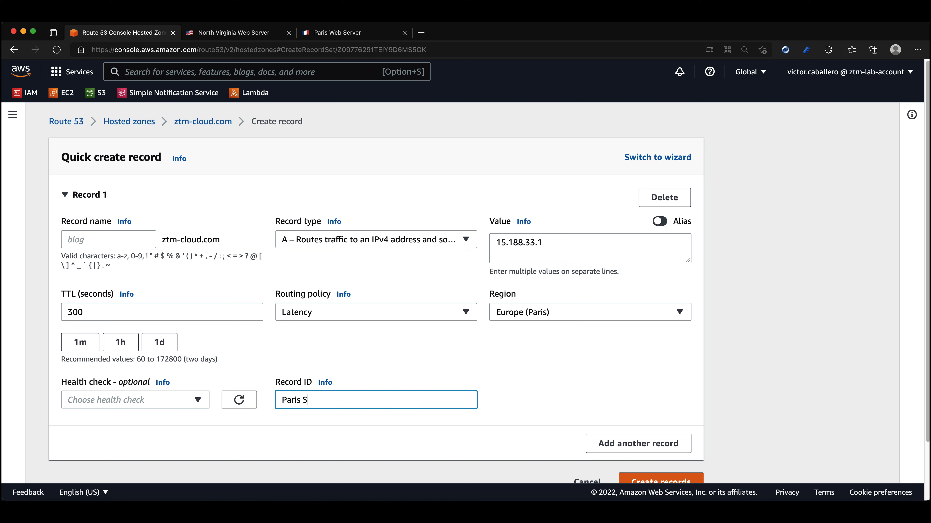
text(ver)
scroll(662, 383, down, 1)
click(660, 457)
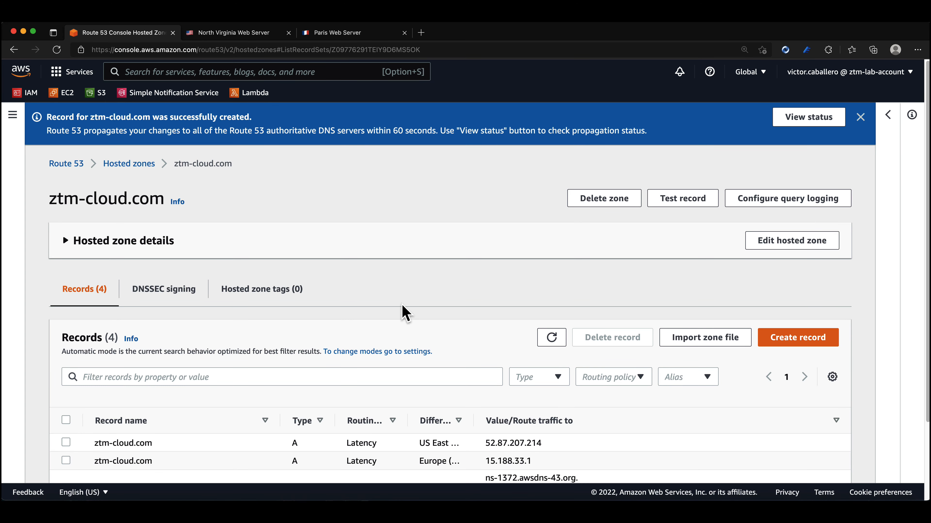
Step: Widen the Differentiator column in the records table to show the full region names
scroll(405, 316, down, 3)
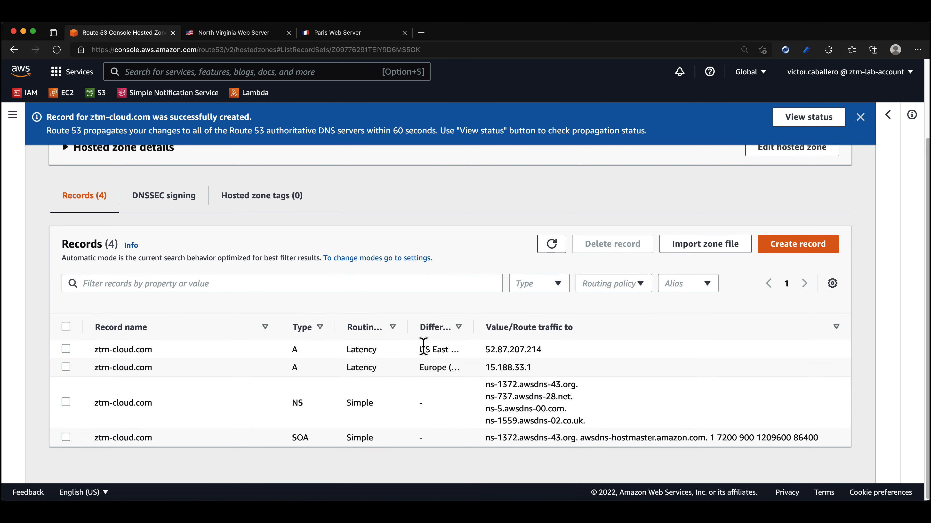
drag(474, 328, 529, 328)
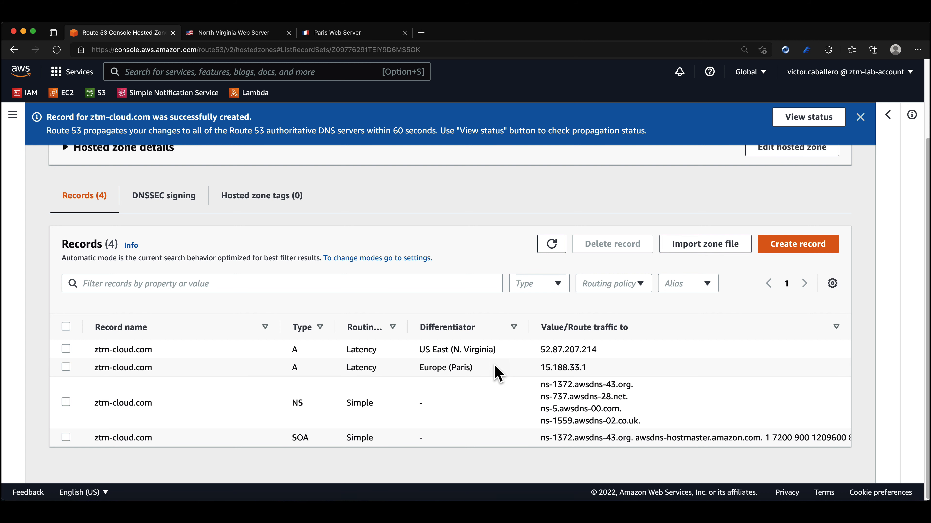
scroll(494, 366, up, 3)
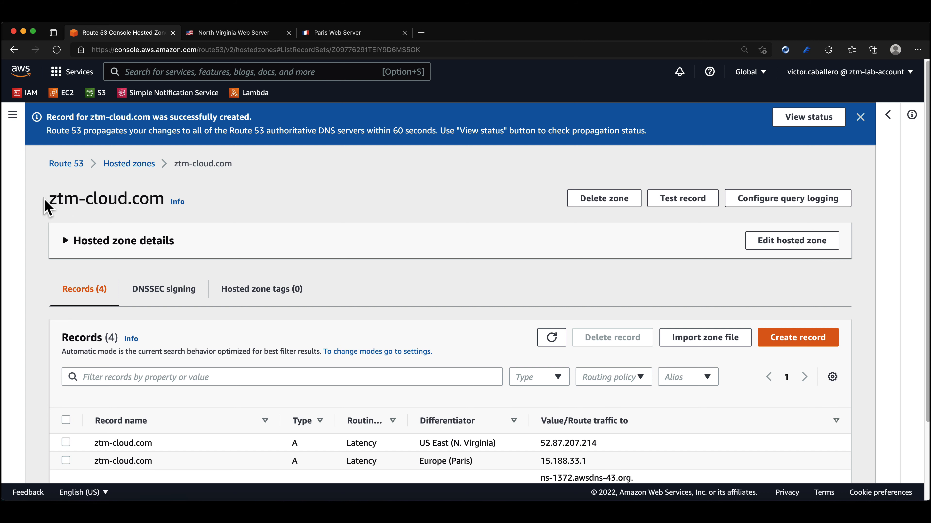
Step: Copy the domain ztm-cloud.com from the hosted zone title, load it in a new browser tab and reload the page several times
drag(47, 202, 166, 201)
key(super+c)
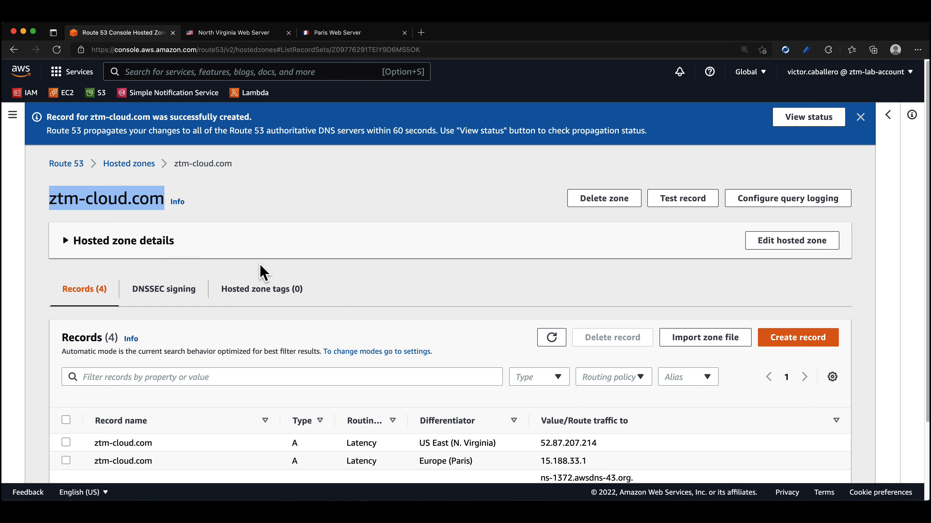
click(421, 33)
key(super+v)
key(Return)
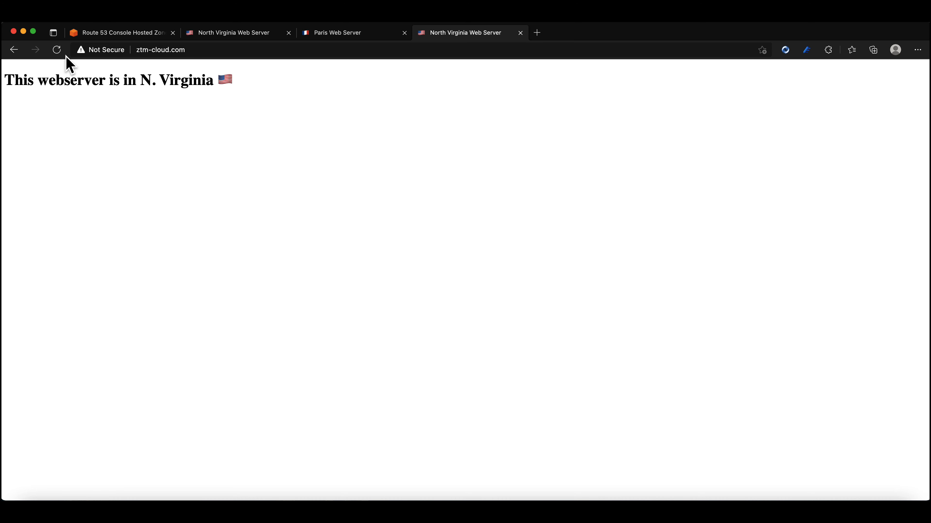
click(59, 51)
click(58, 50)
click(59, 50)
click(58, 50)
click(59, 50)
Step: Connect AVG Secure VPN to France, Paris and load ztm-cloud.com in a new InPrivate window
click(727, 23)
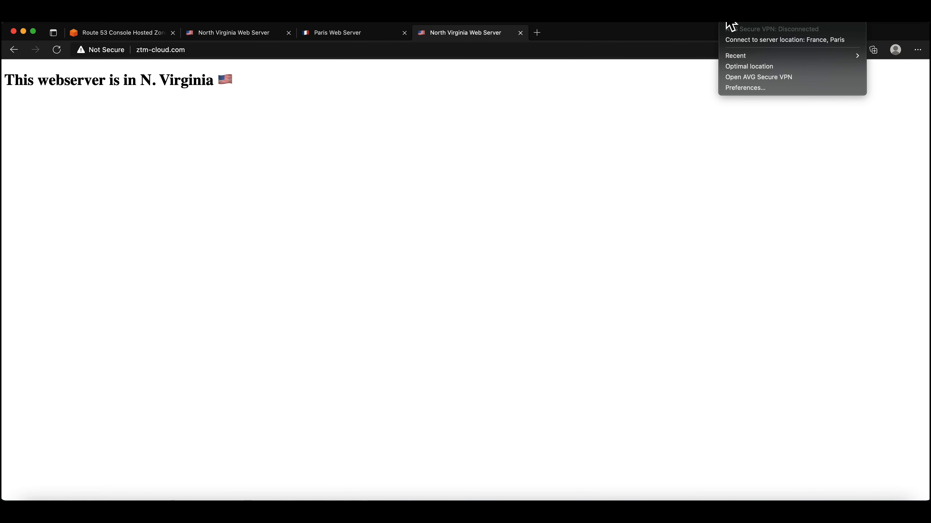
click(739, 40)
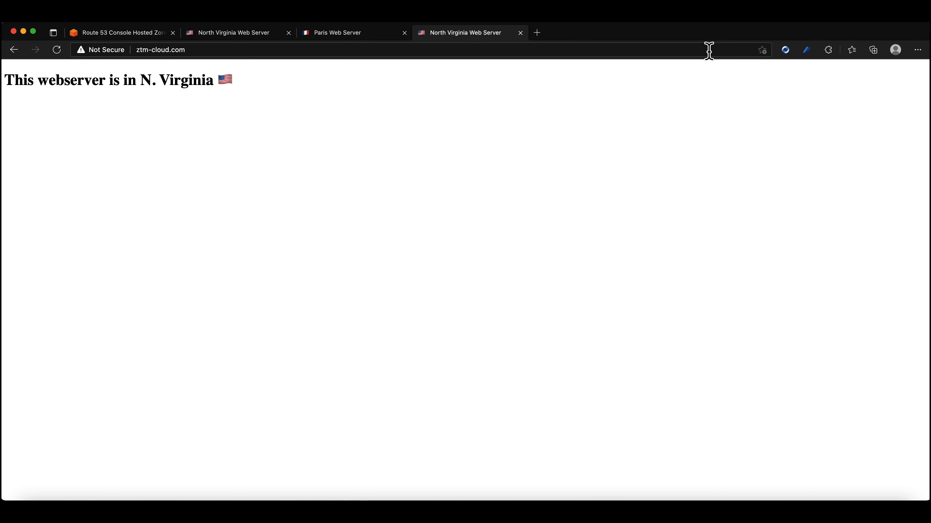
click(917, 49)
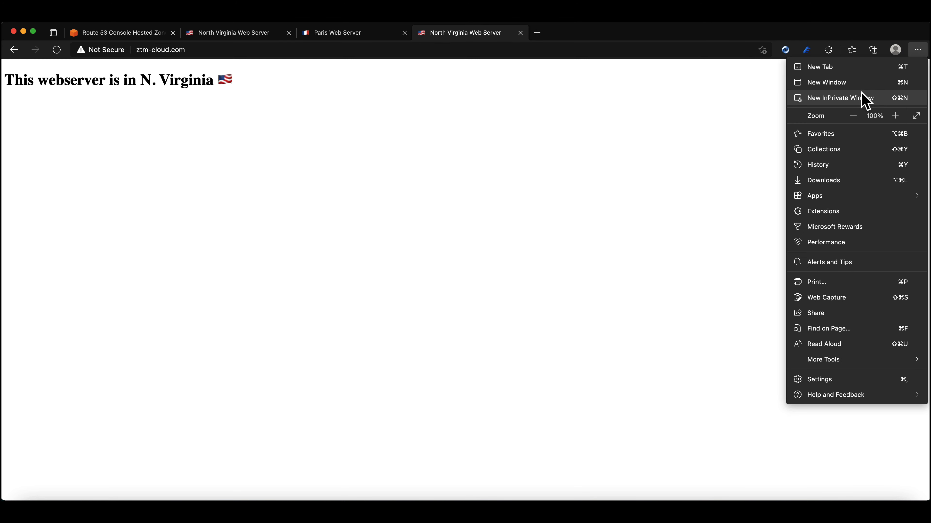
click(849, 97)
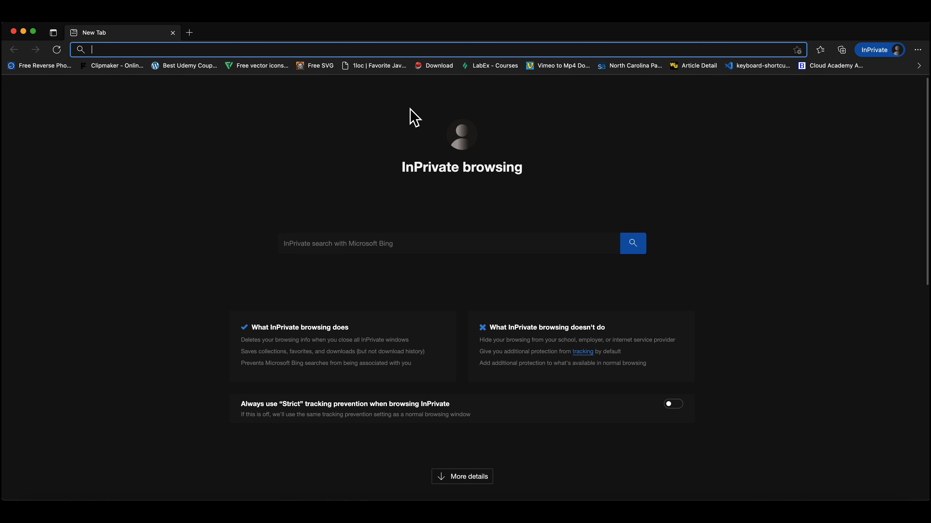
text(ztm-cloud.com)
key(Return)
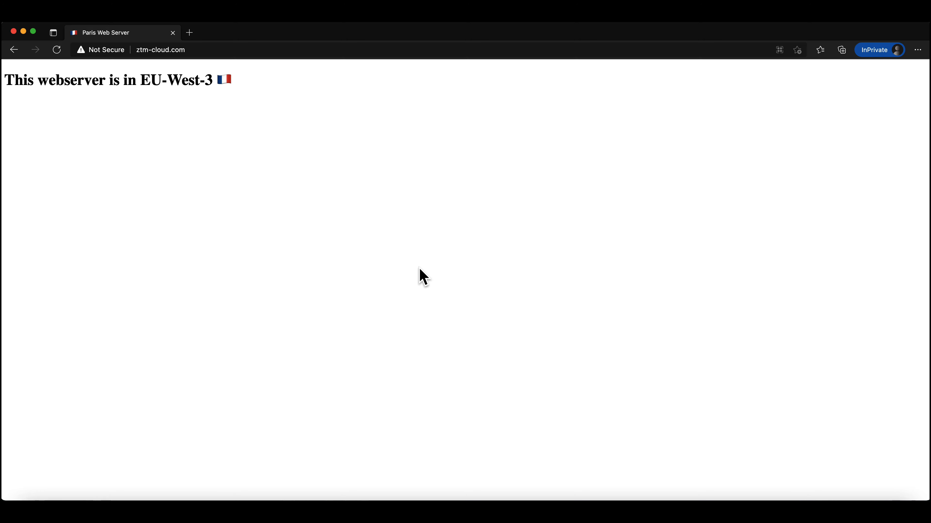
Step: Switch to AVG Secure VPN and change the connection location to Germany, Berlin
click(463, 487)
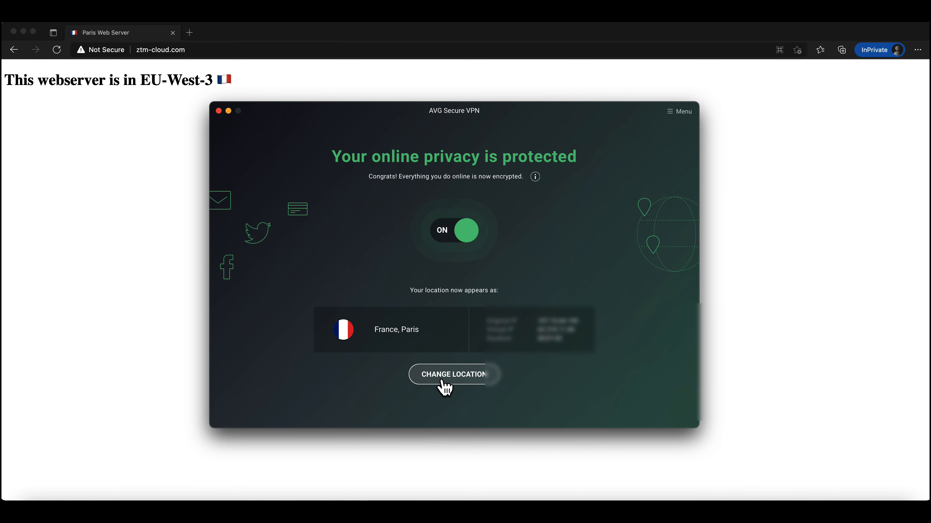
click(445, 388)
click(299, 204)
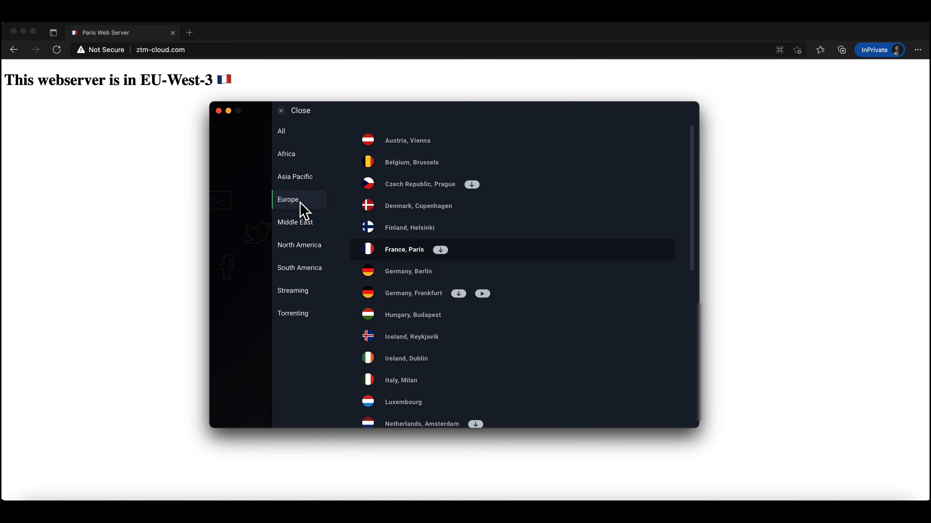
click(426, 277)
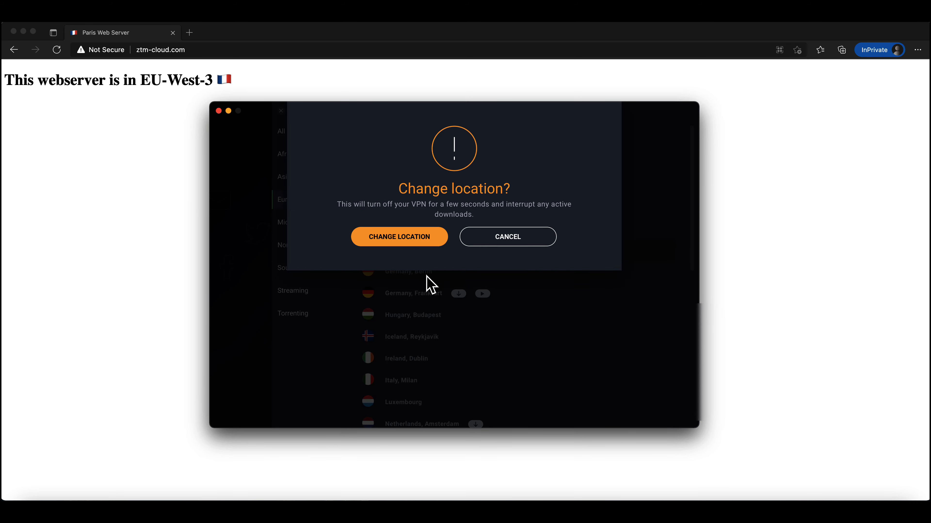
click(413, 241)
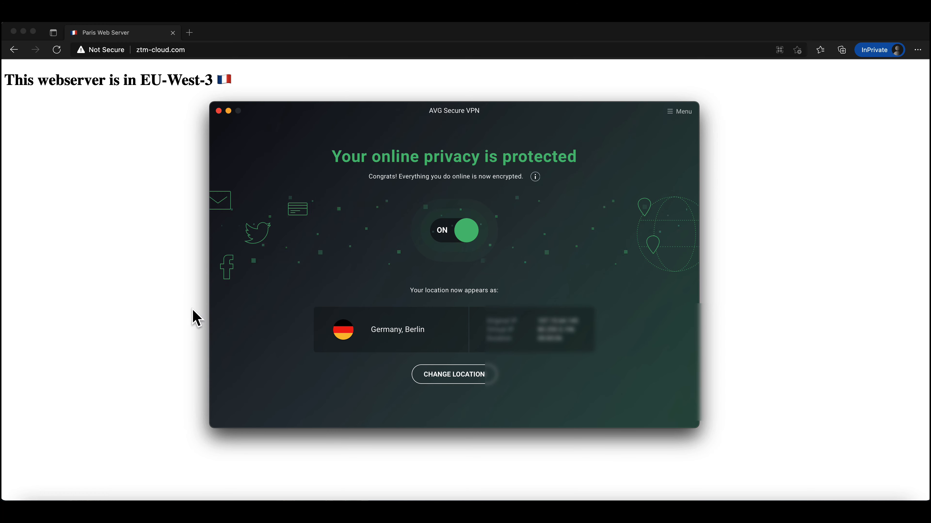
Step: Return to the browser, close the InPrivate window and load ztm-cloud.com in a fresh InPrivate window
click(179, 305)
click(172, 33)
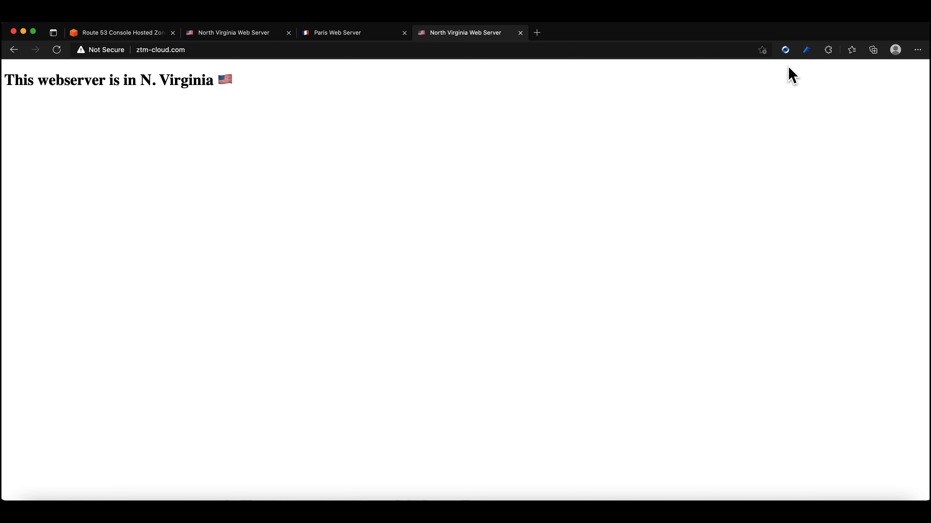
click(918, 50)
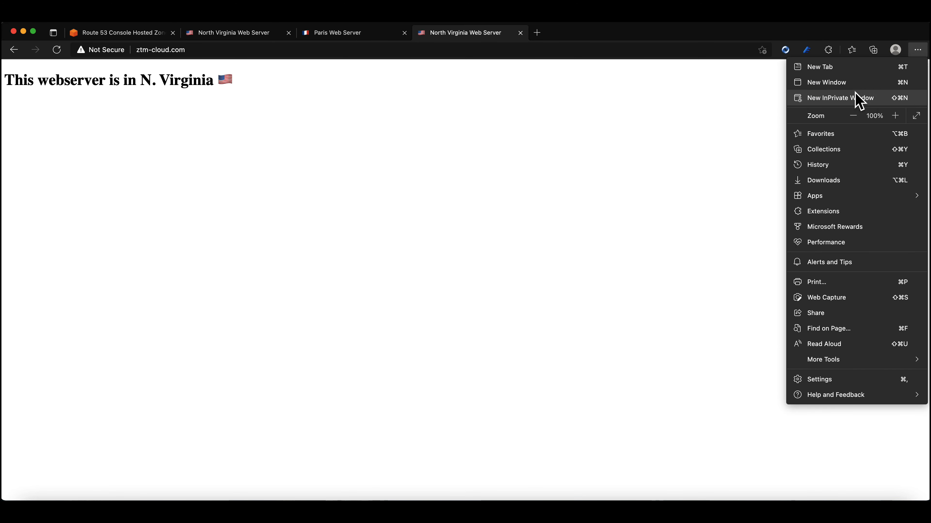
click(843, 98)
text(http://ztm-cloud.com/)
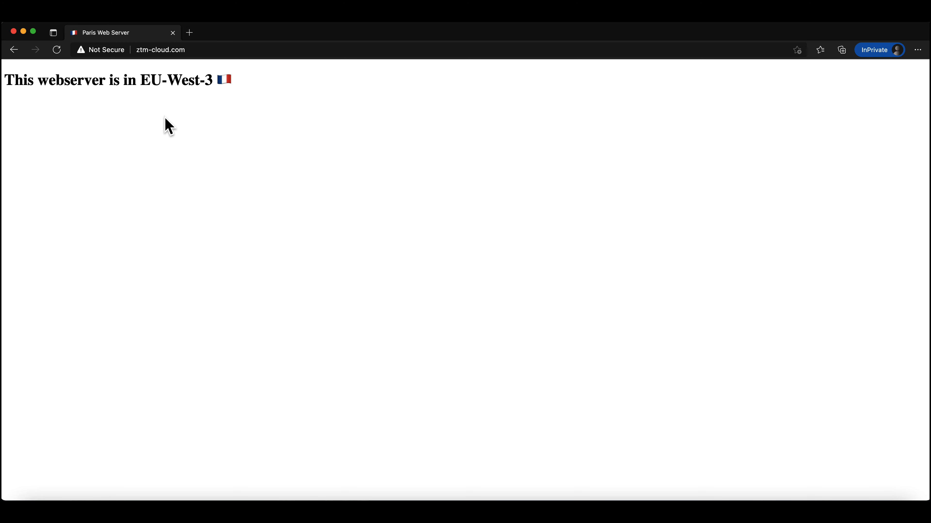
click(733, 23)
click(656, 108)
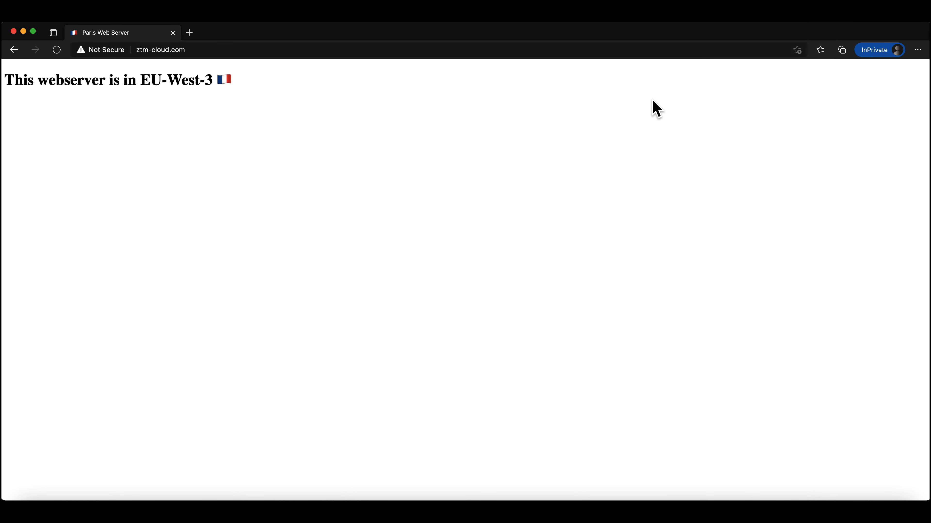